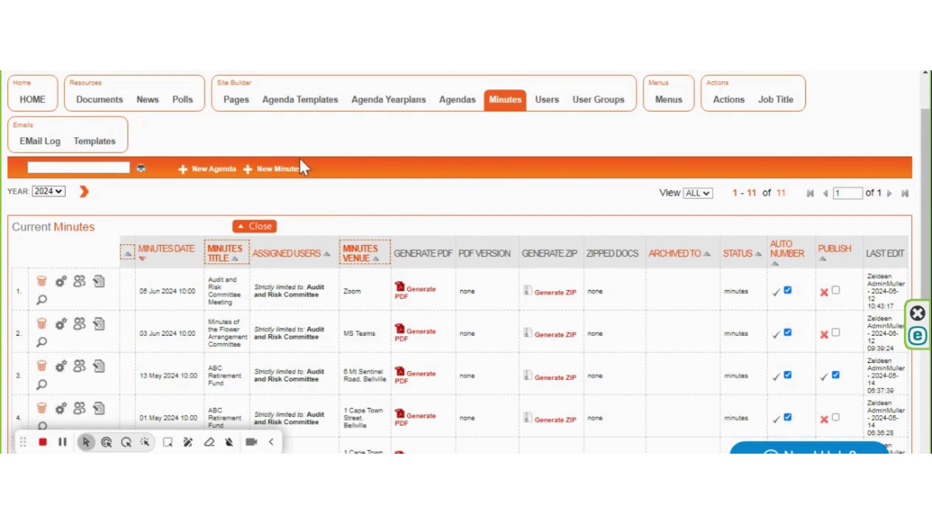
Step: Open the Add Minutes popup with '+ New Minutes' on the Minutes admin page
click(279, 169)
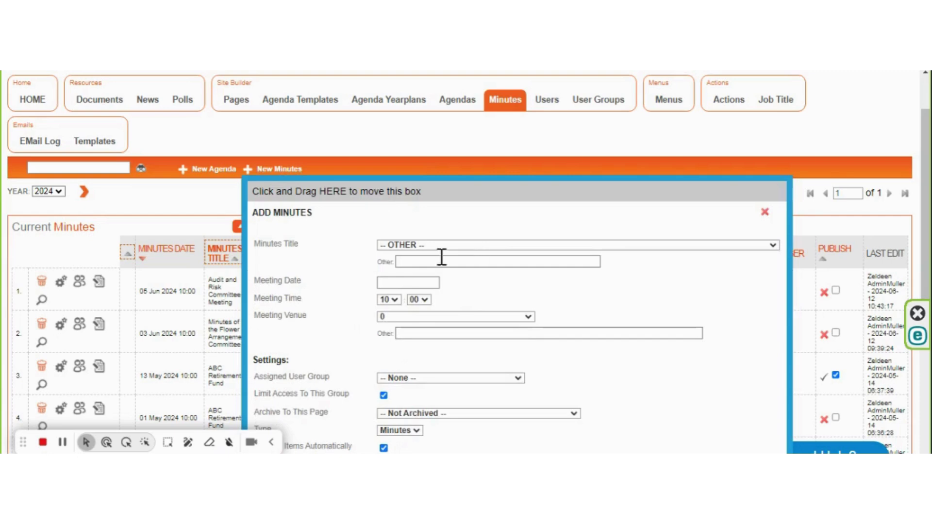
click(433, 263)
click(434, 262)
text(Te)
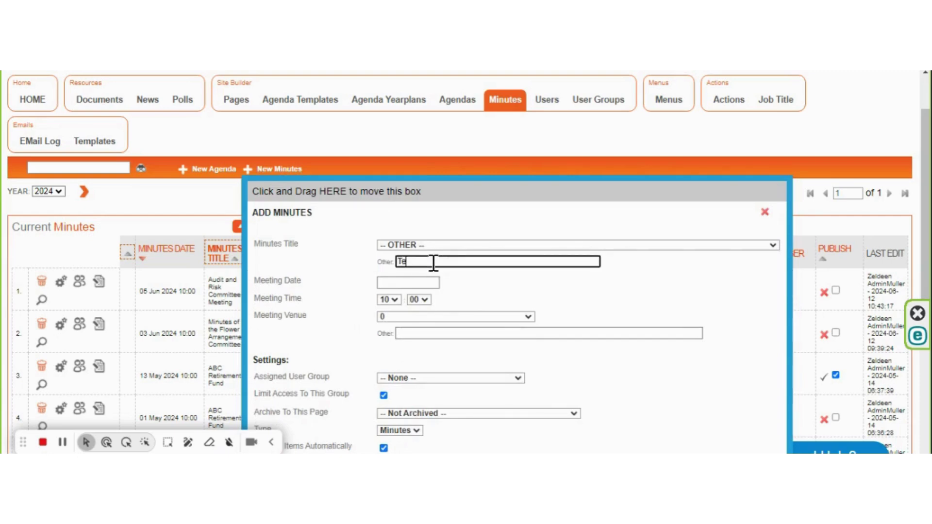
text(st Minutes)
click(394, 282)
click(468, 381)
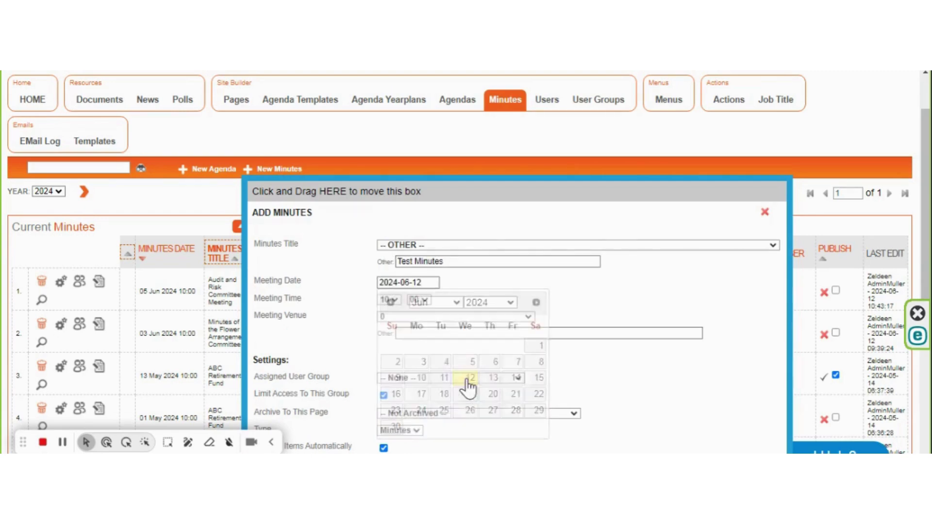
click(400, 319)
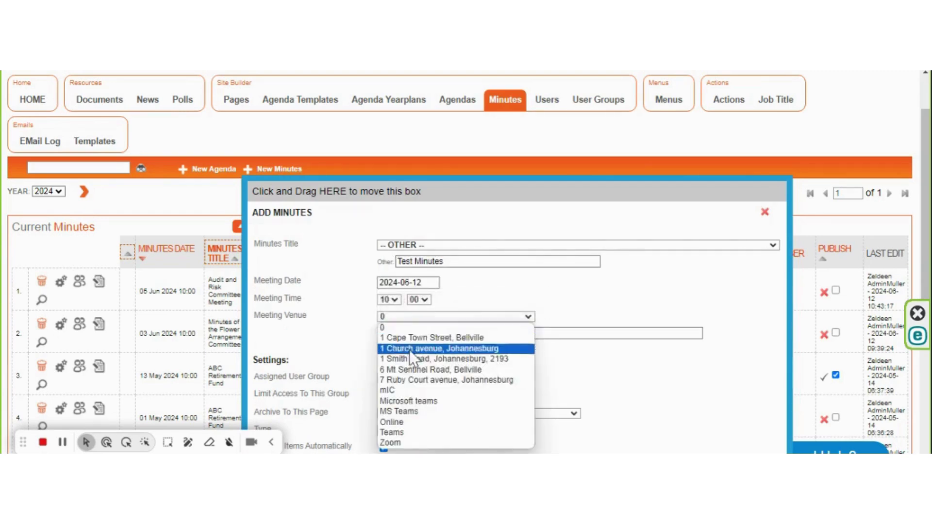
click(410, 380)
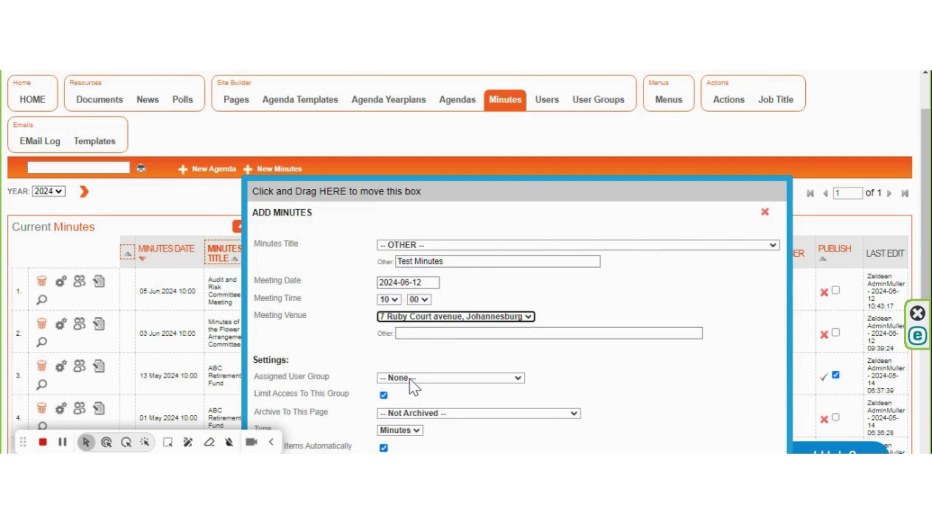
click(409, 379)
click(407, 243)
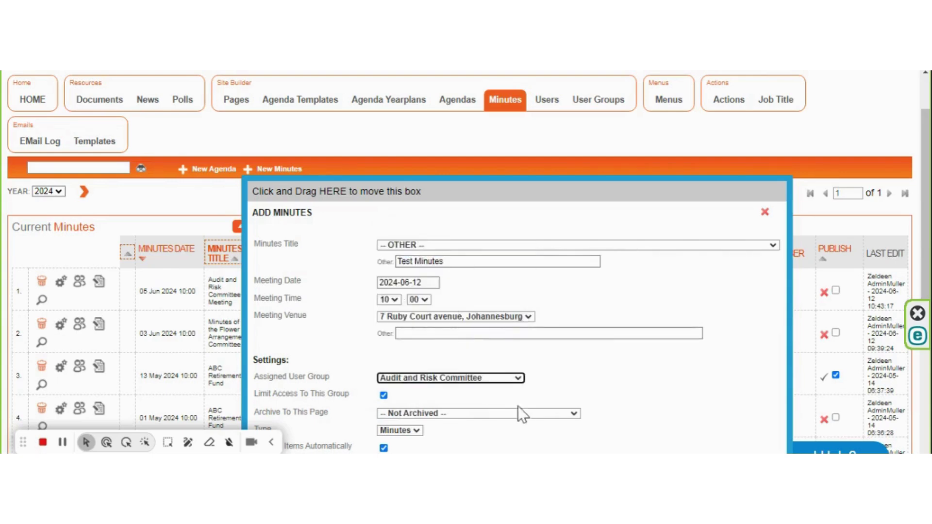
scroll(606, 324, down, 4)
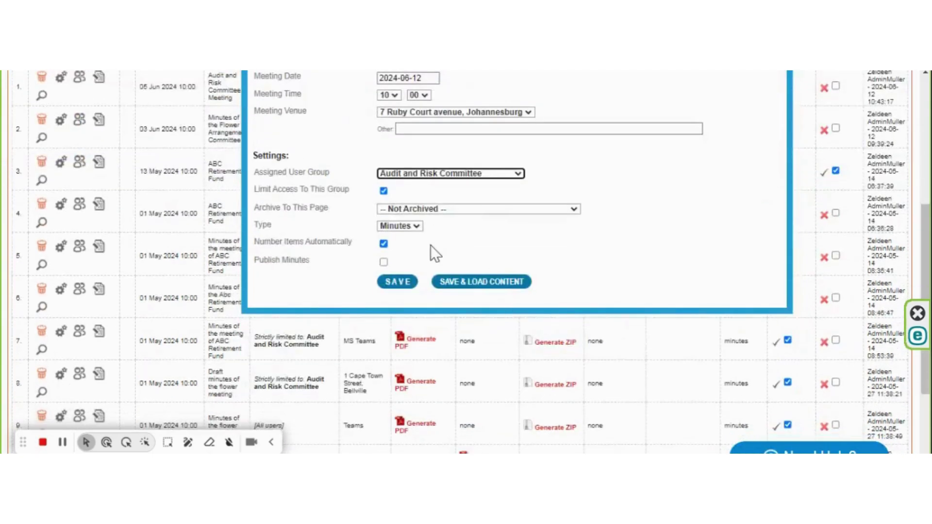
click(497, 284)
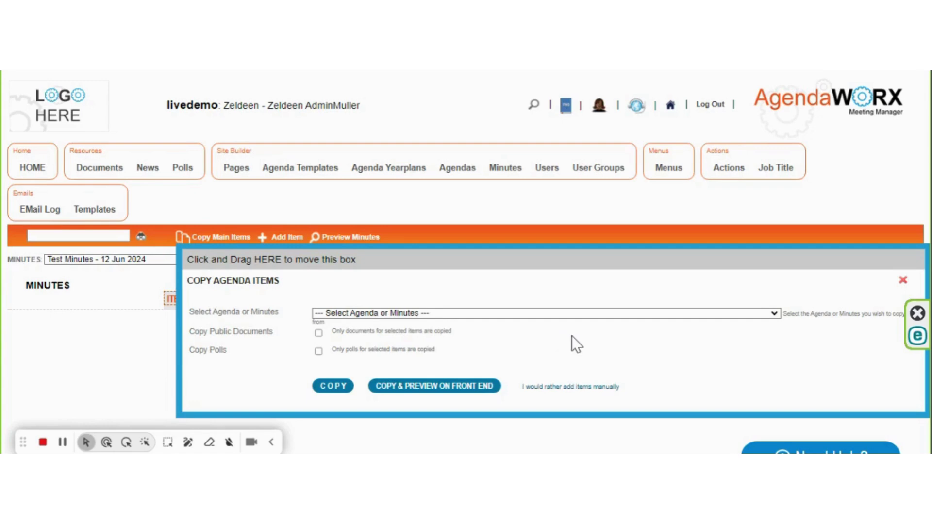
Step: Copy the 'Flower Arrangement Committee - 01 May 2024' agenda items and preview on the front end
click(64, 442)
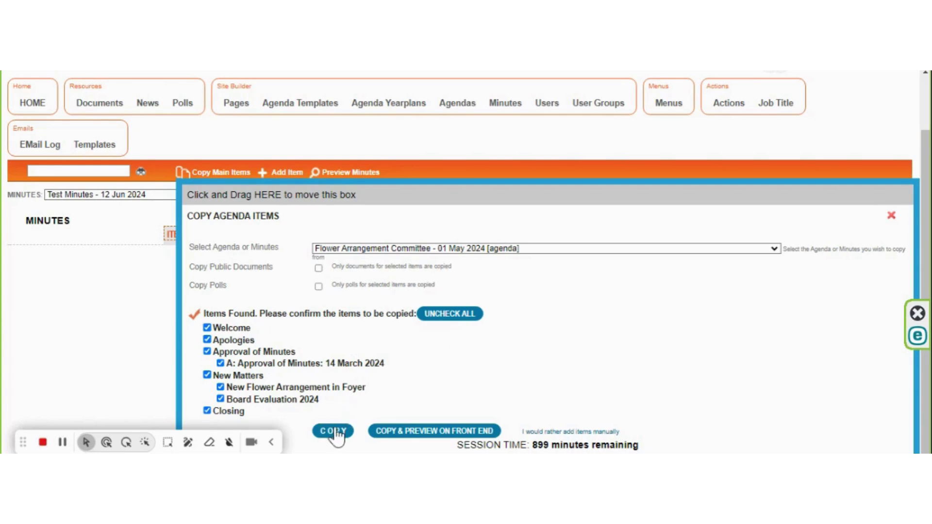
click(440, 432)
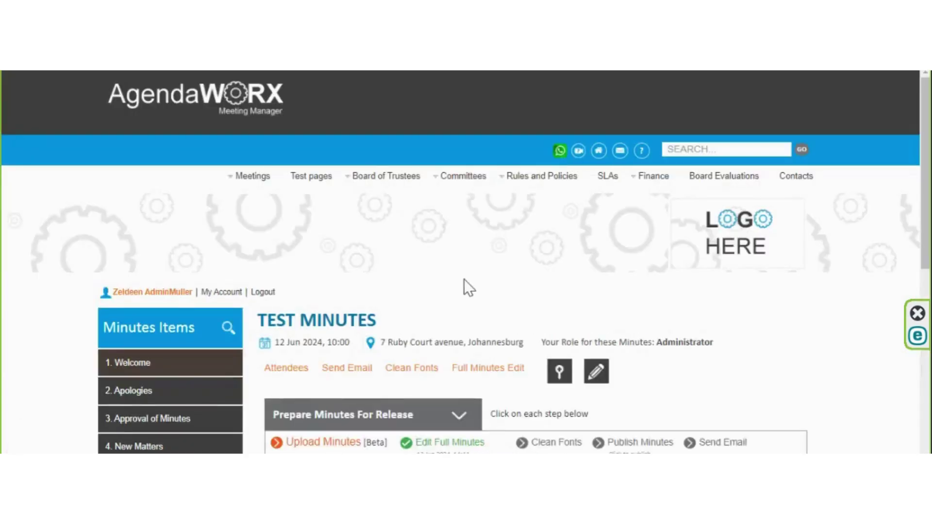
Step: Upload the 'Video of MeetingTest' file as the meeting recording for Test Minutes
scroll(474, 284, down, 4)
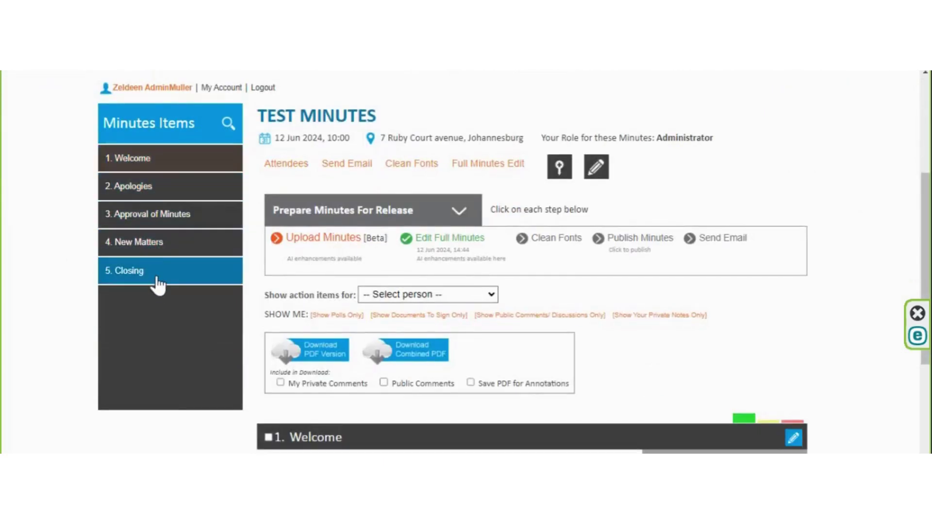
click(321, 243)
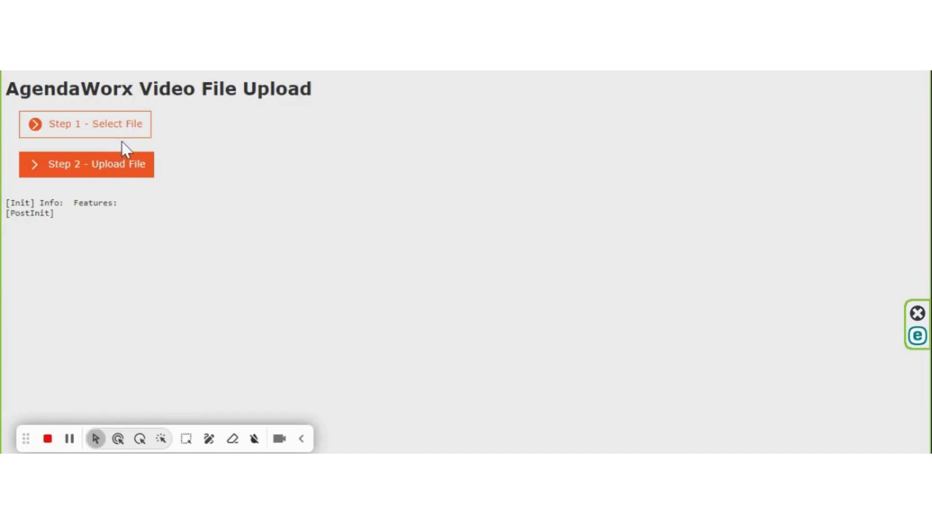
click(124, 128)
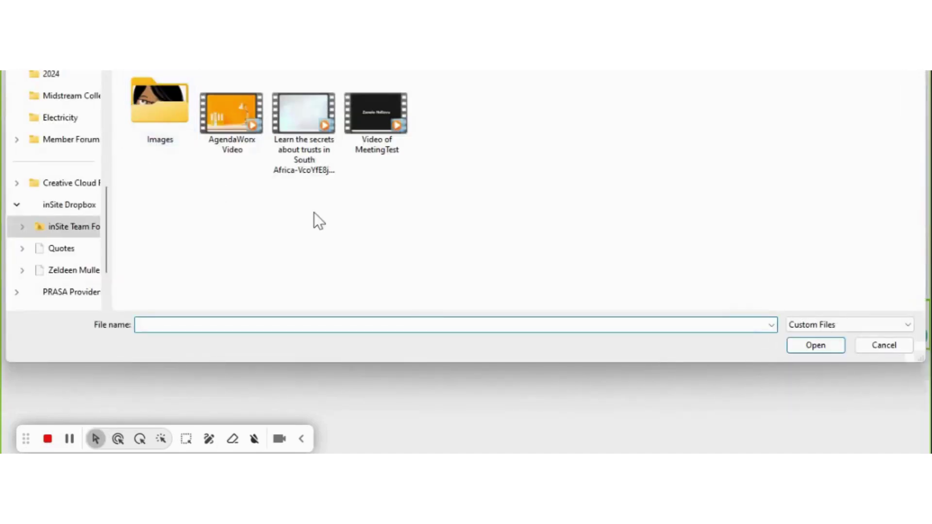
double_click(383, 109)
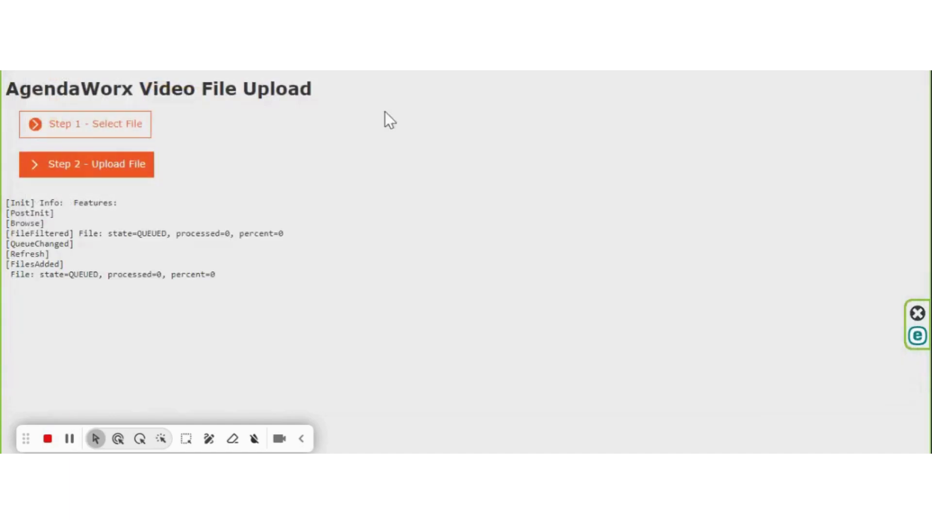
click(130, 170)
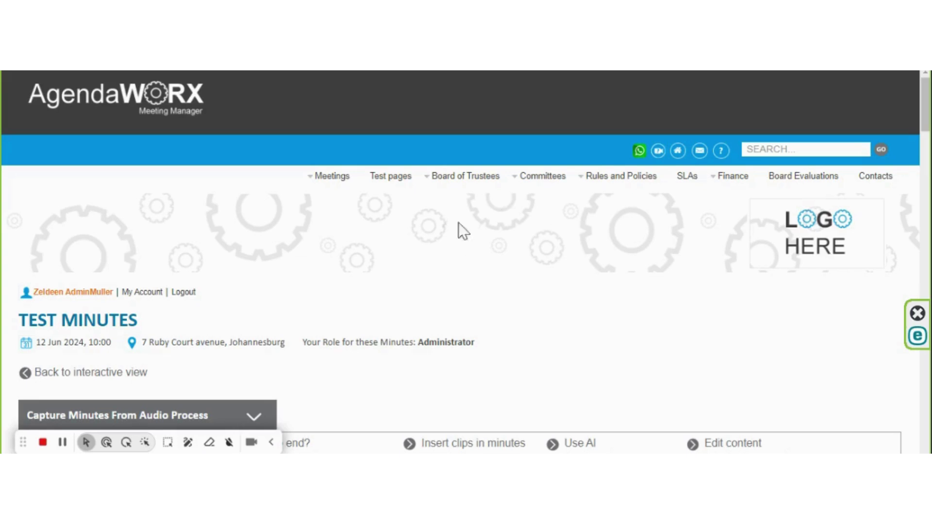
Step: Set the meeting video's playback speed to 2x
scroll(578, 293, down, 3)
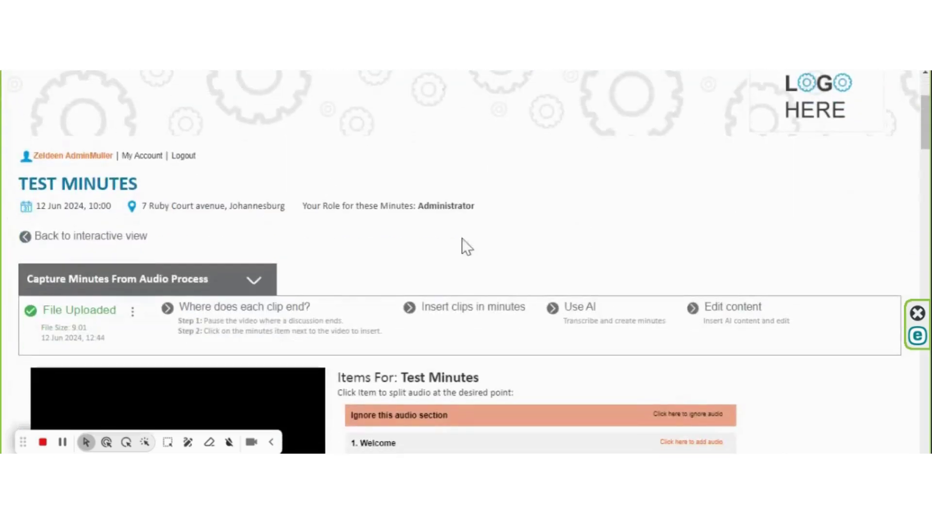
scroll(445, 279, up, 2)
scroll(446, 279, up, 1)
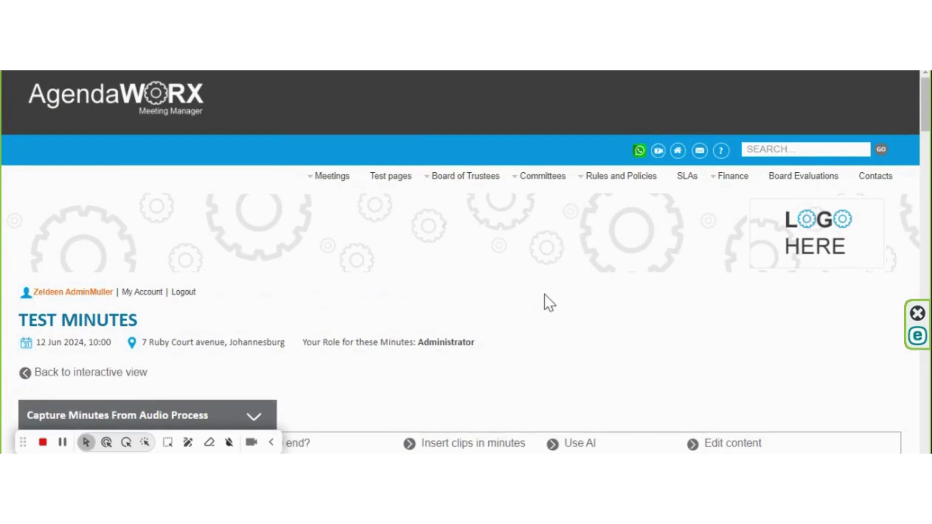
scroll(548, 297, down, 6)
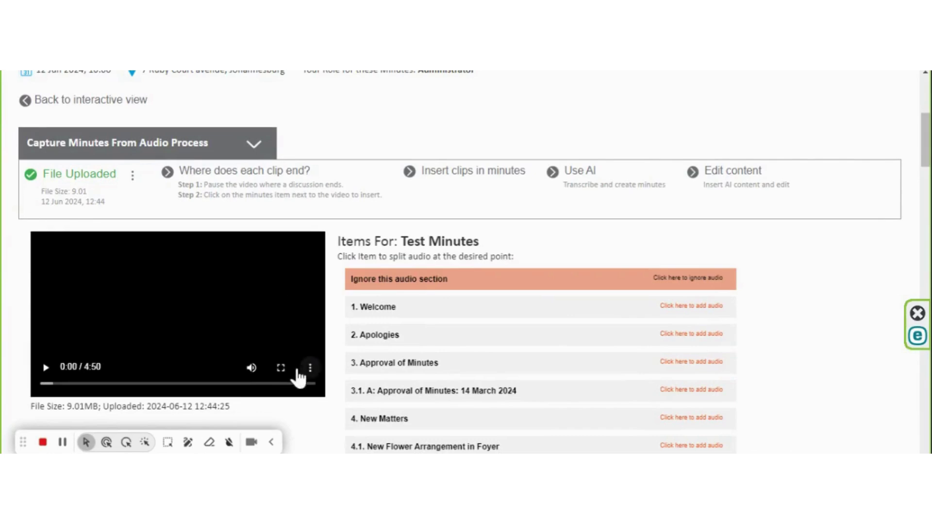
click(309, 368)
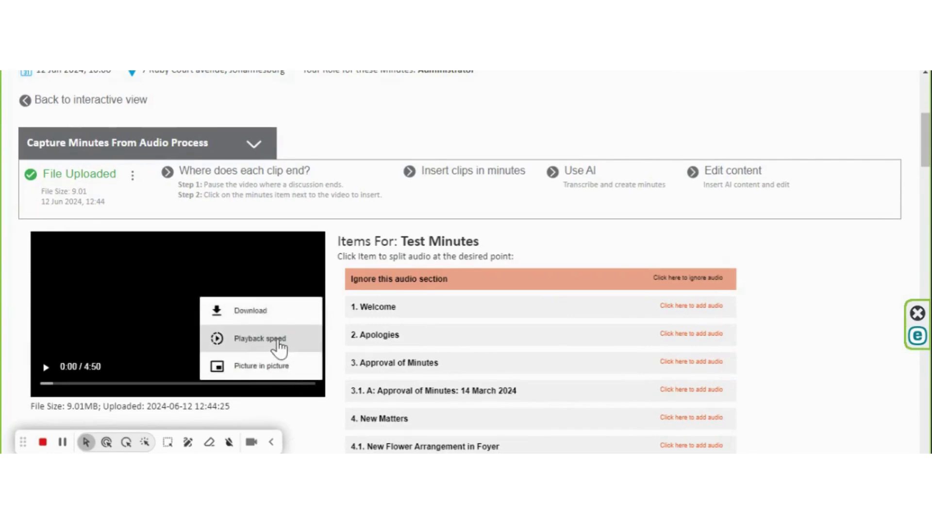
click(219, 338)
scroll(311, 340, down, 2)
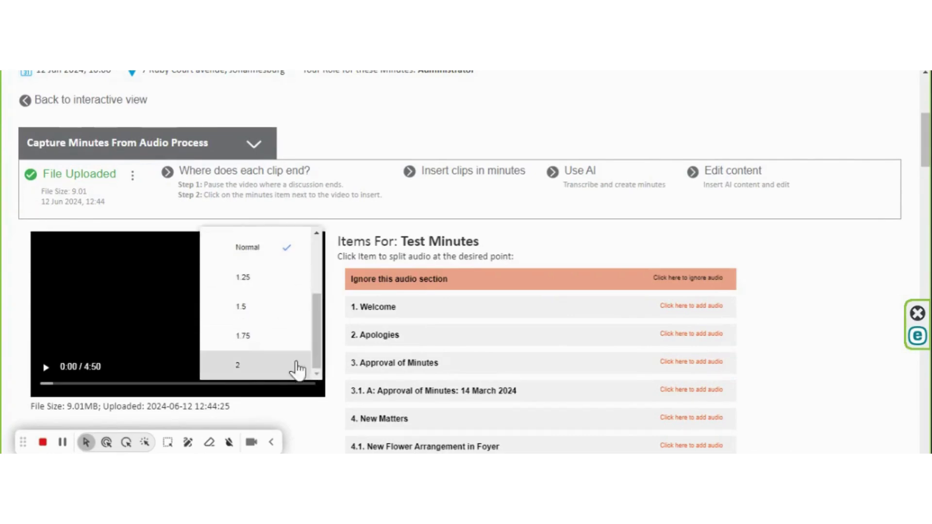
click(301, 369)
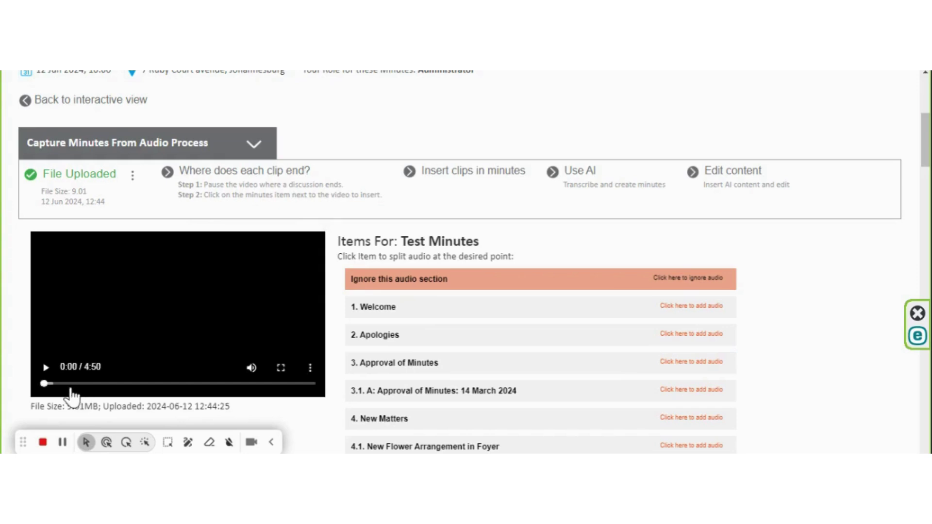
Step: Skim the video forward to 1:12 and assign that first clip to Welcome
drag(43, 383, 58, 384)
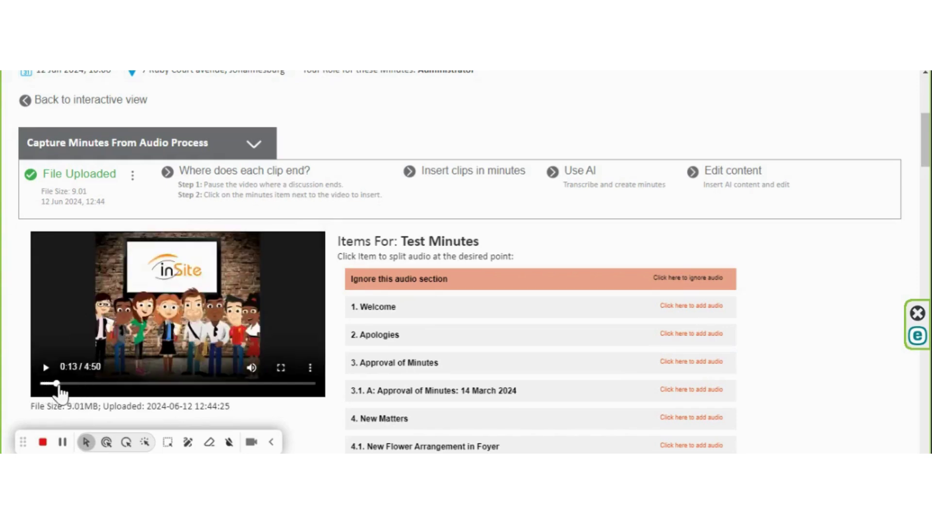
drag(58, 385, 64, 384)
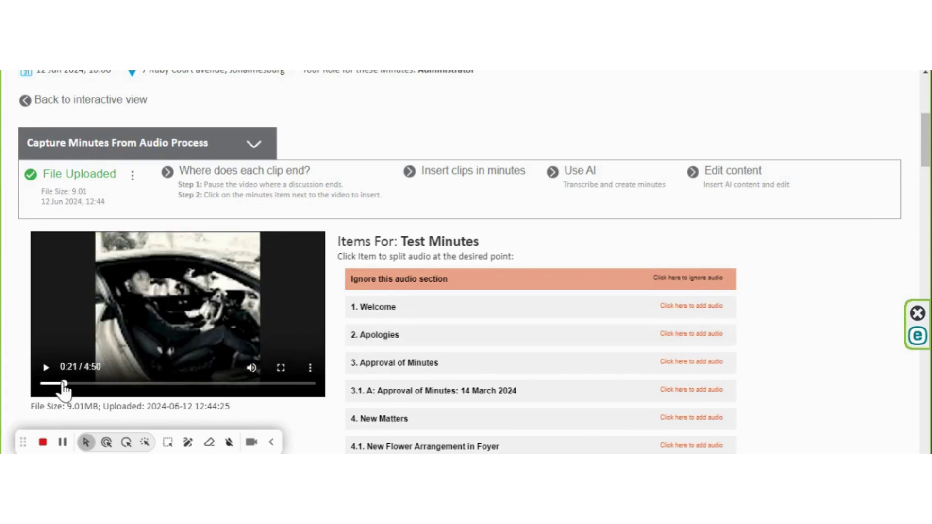
drag(64, 387, 112, 388)
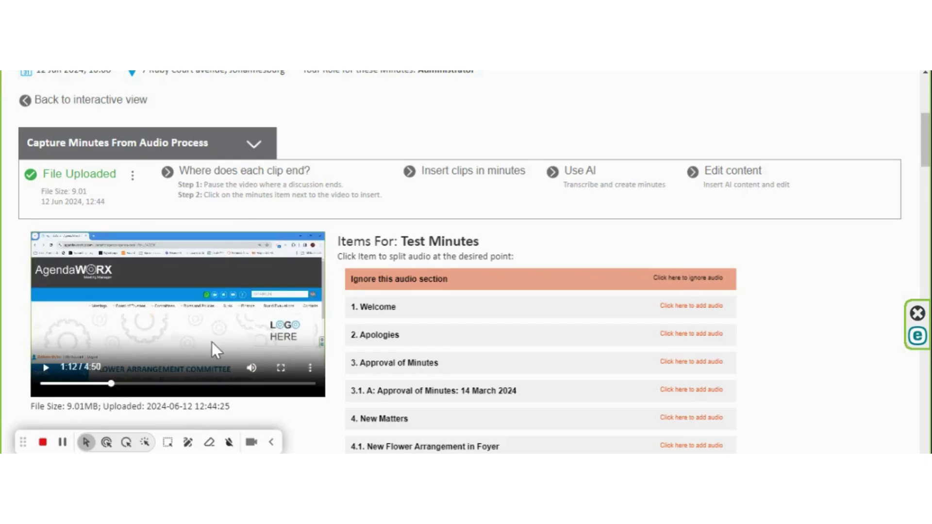
click(442, 314)
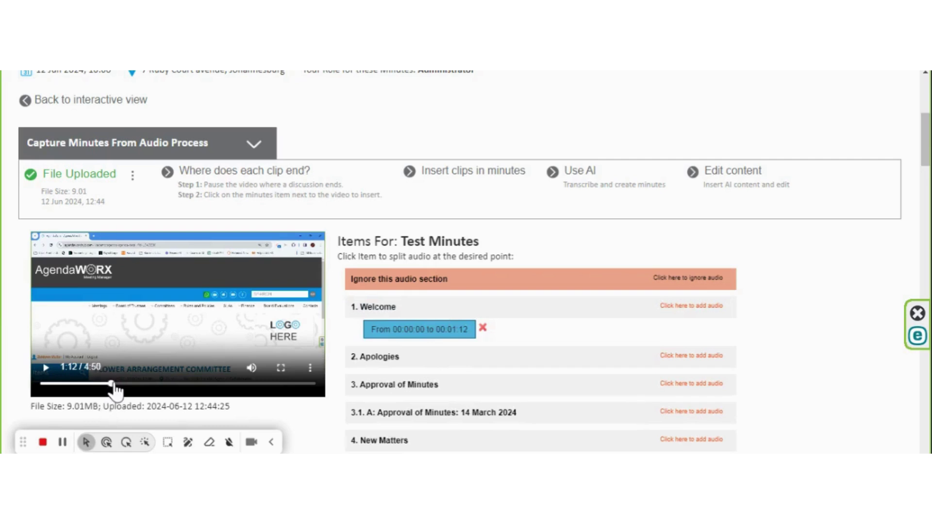
Step: Assign the 1:12–1:23 clip to Apologies and the remaining clips through Closing at 4:50
drag(114, 387, 121, 387)
click(412, 364)
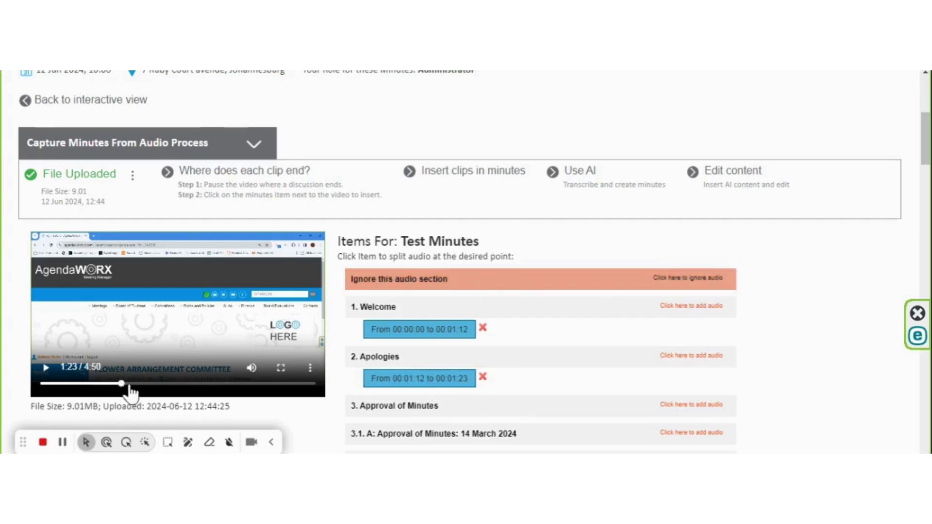
drag(125, 384, 135, 384)
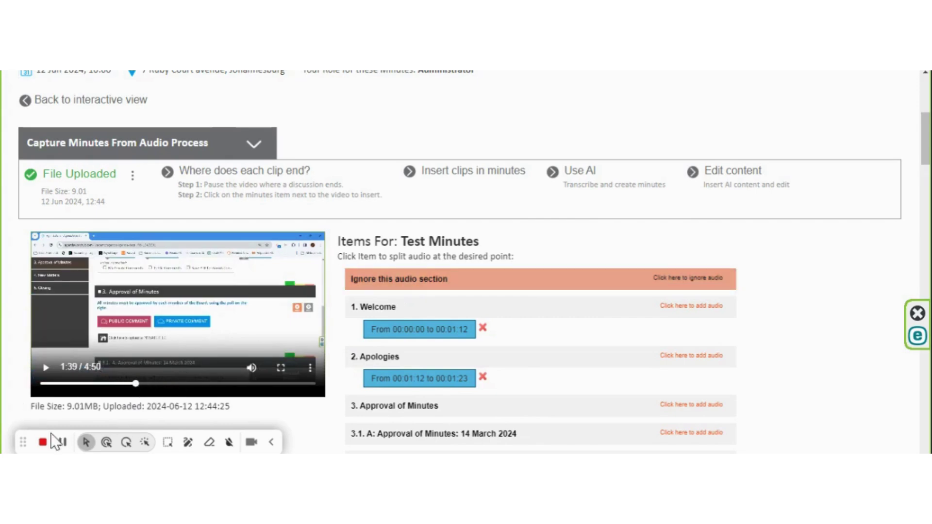
click(62, 443)
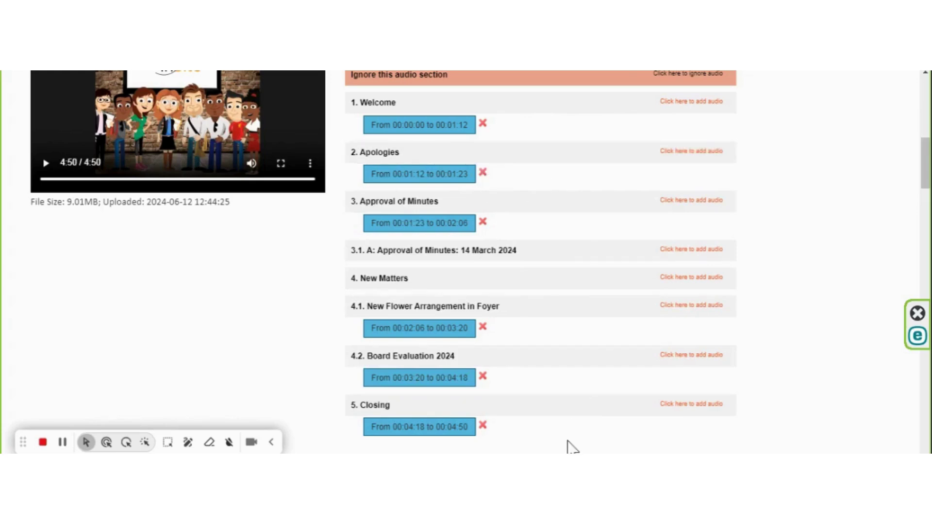
scroll(573, 446, up, 6)
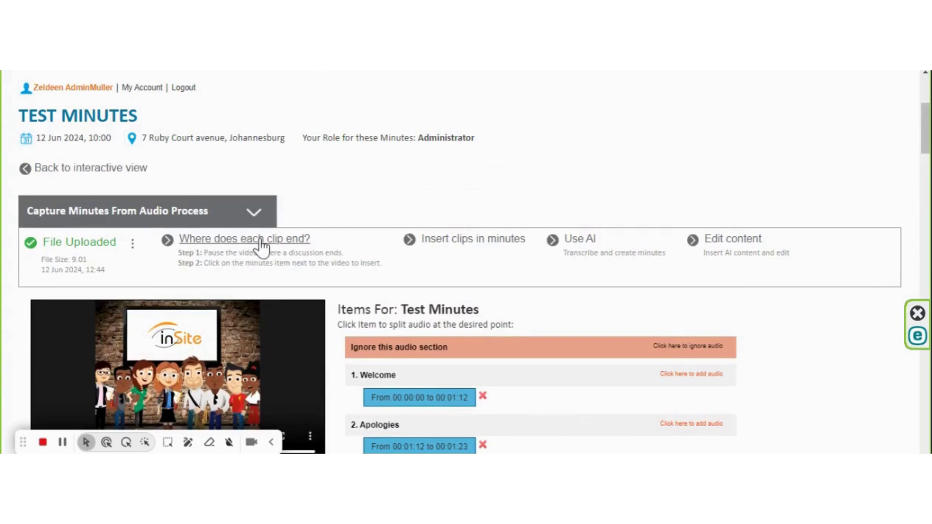
Step: Confirm the clip end points to insert the clips, review them, and proceed to 'Use AI'
click(479, 241)
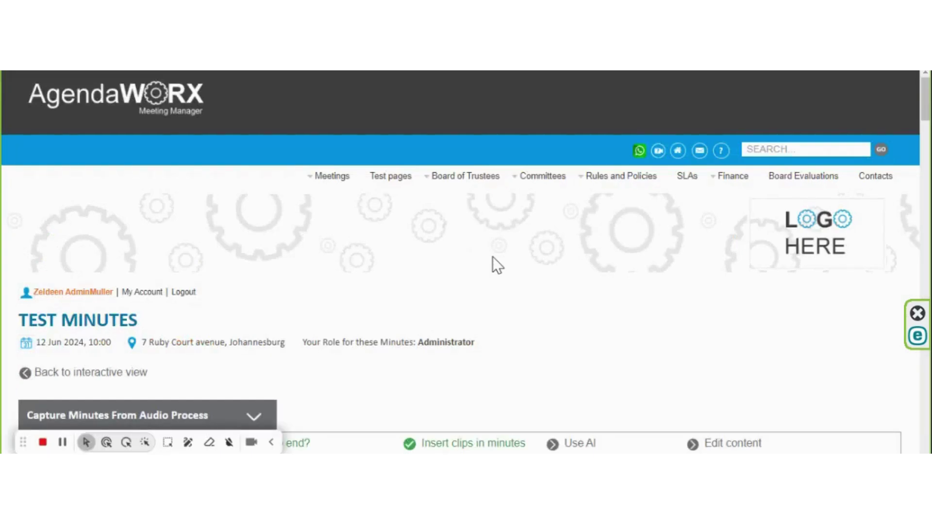
scroll(492, 258, down, 3)
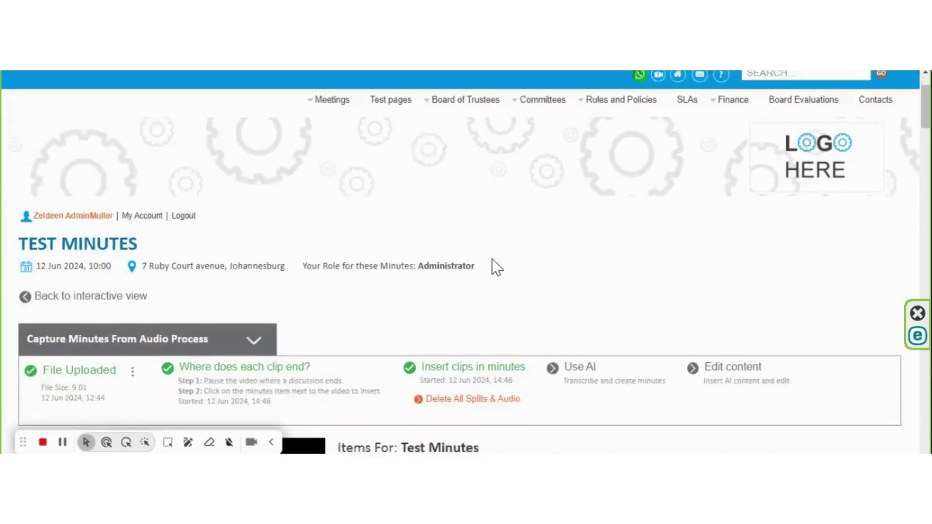
scroll(515, 240, down, 5)
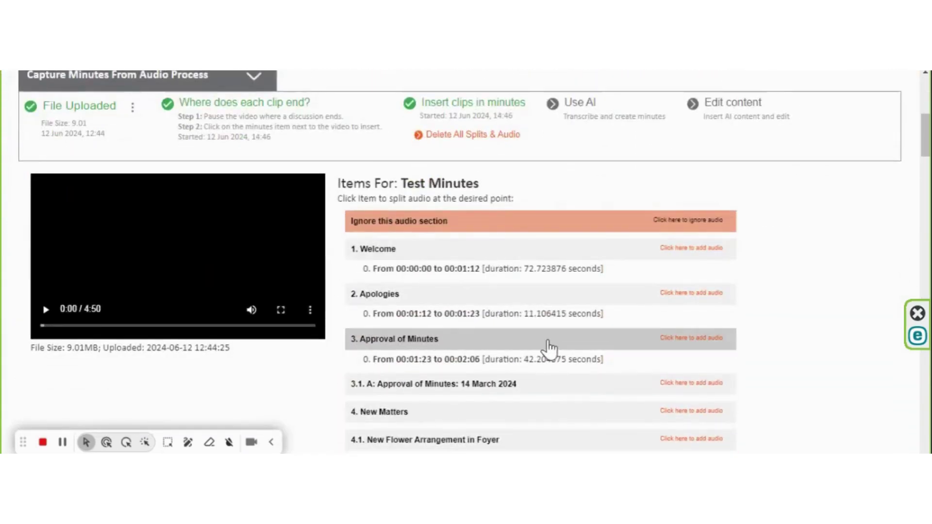
scroll(583, 325, down, 4)
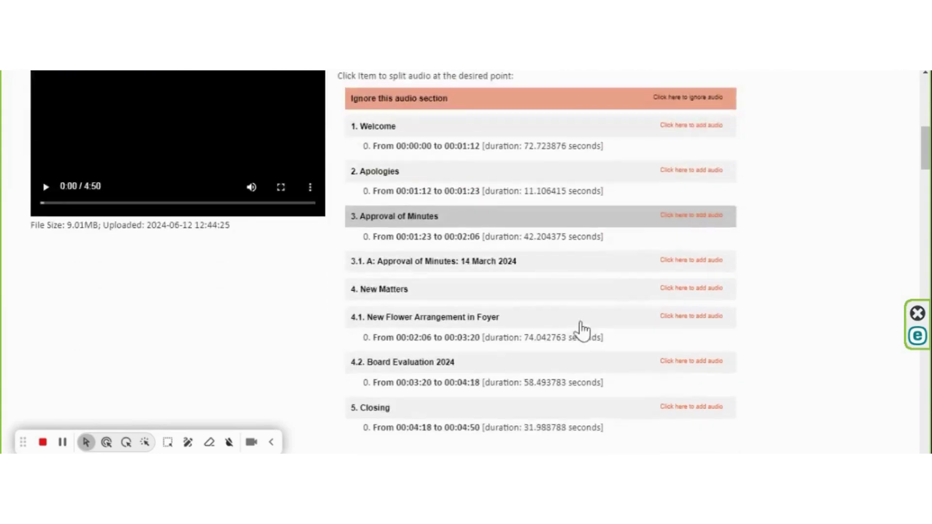
scroll(583, 329, up, 6)
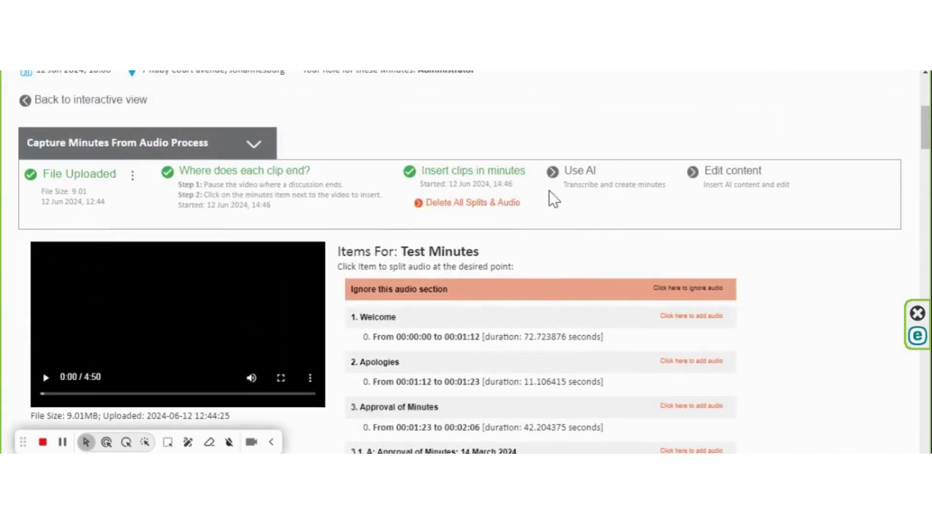
click(581, 173)
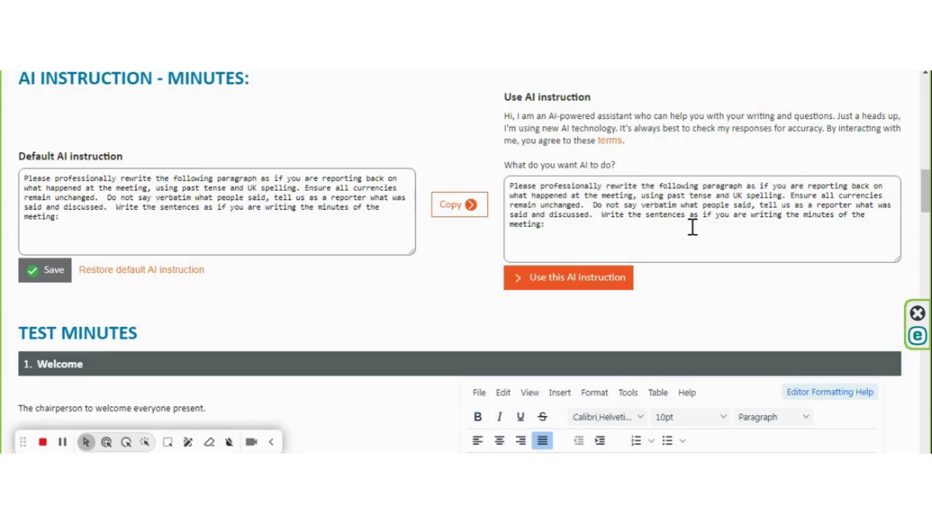
Step: Activate the past-tense minutes AI instruction, confirm, and scroll to the Welcome item
click(579, 287)
click(581, 112)
scroll(481, 272, down, 3)
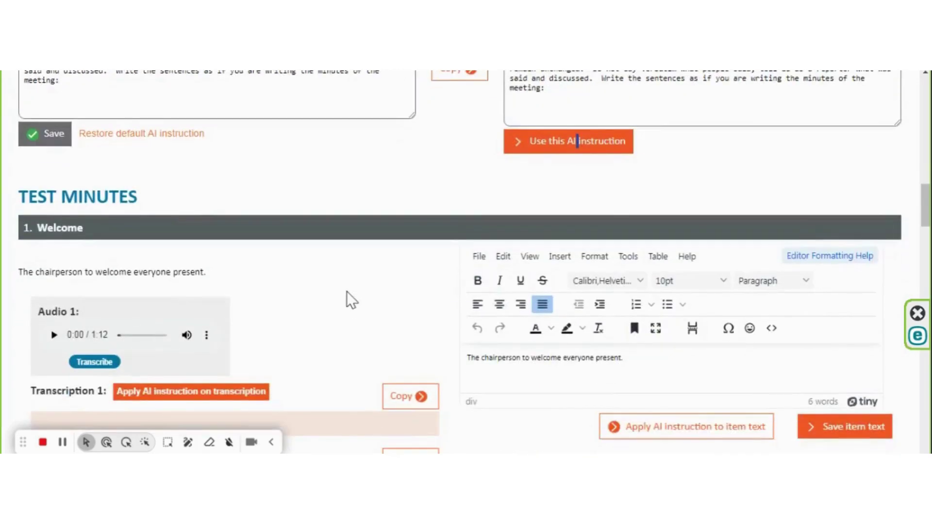
scroll(347, 292, down, 2)
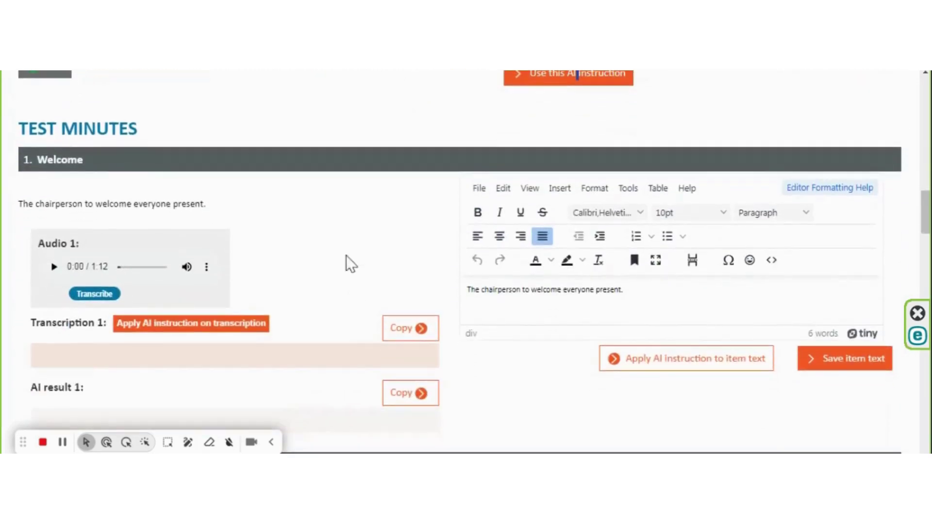
Step: Transcribe the Welcome Audio 1 clip and highlight the Afrikaans passage and absent secretary's name
click(95, 295)
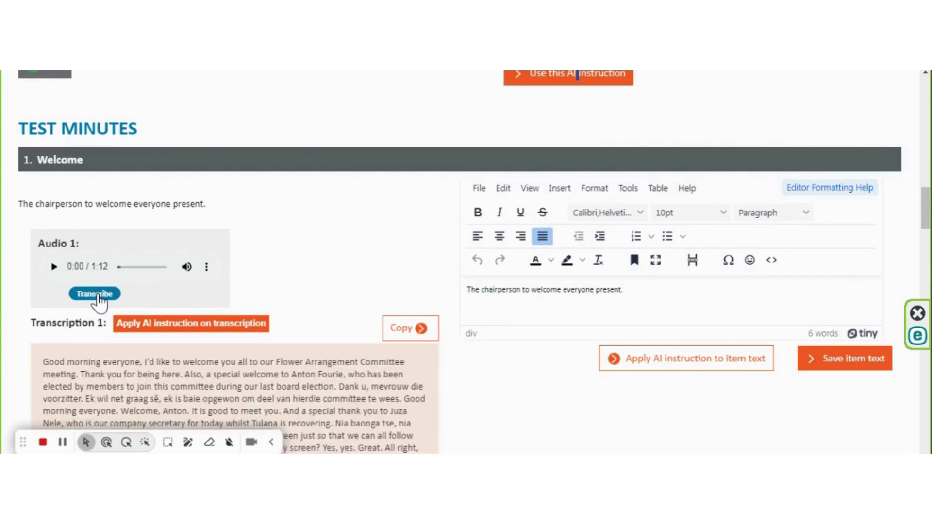
scroll(309, 255, down, 3)
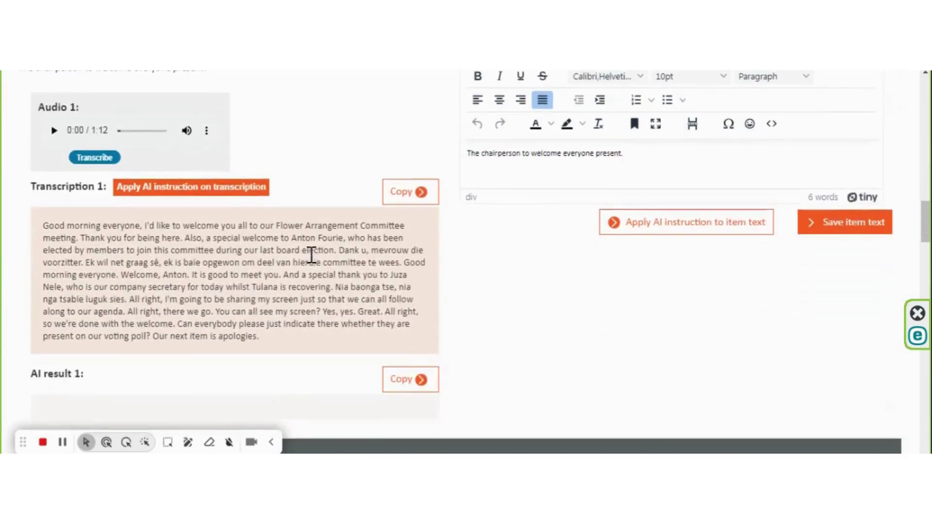
drag(339, 251, 360, 264)
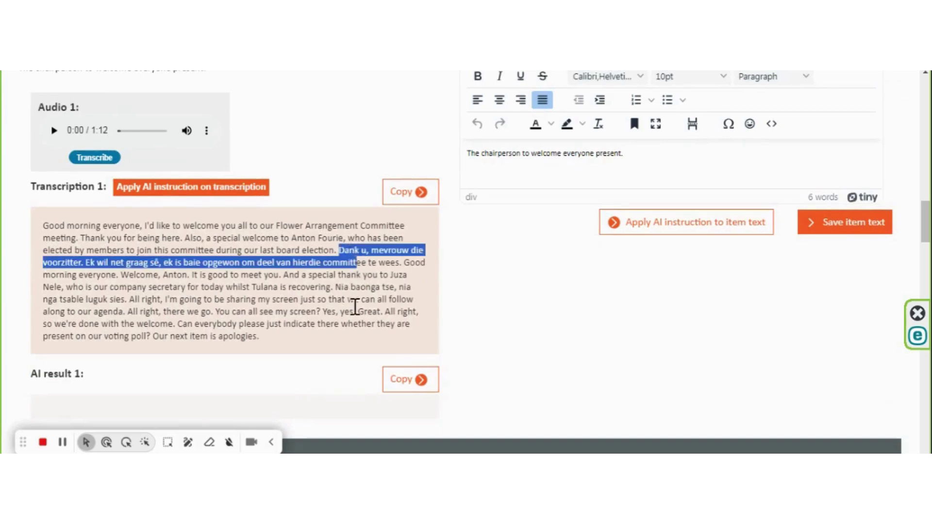
double_click(255, 288)
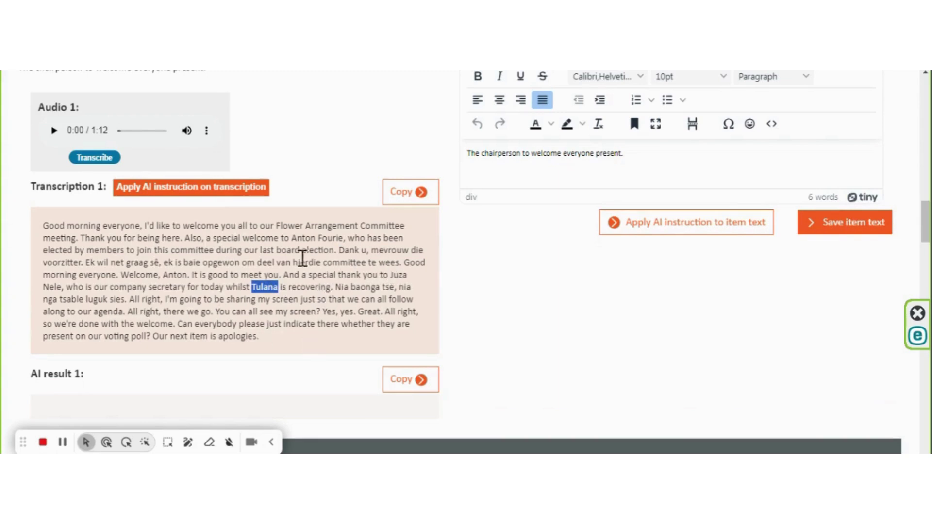
Step: Apply the AI instruction to the Welcome transcription and insert AI result 1 into the item text
click(184, 194)
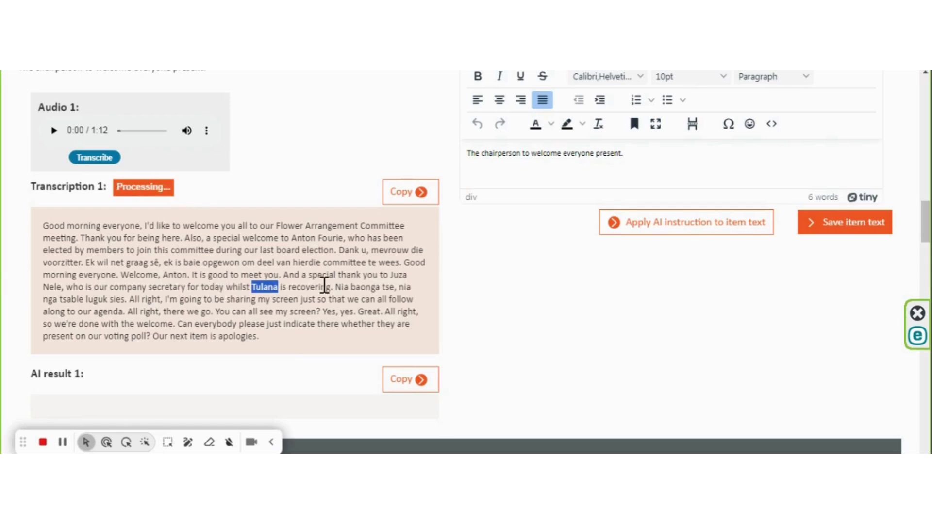
scroll(343, 266, down, 3)
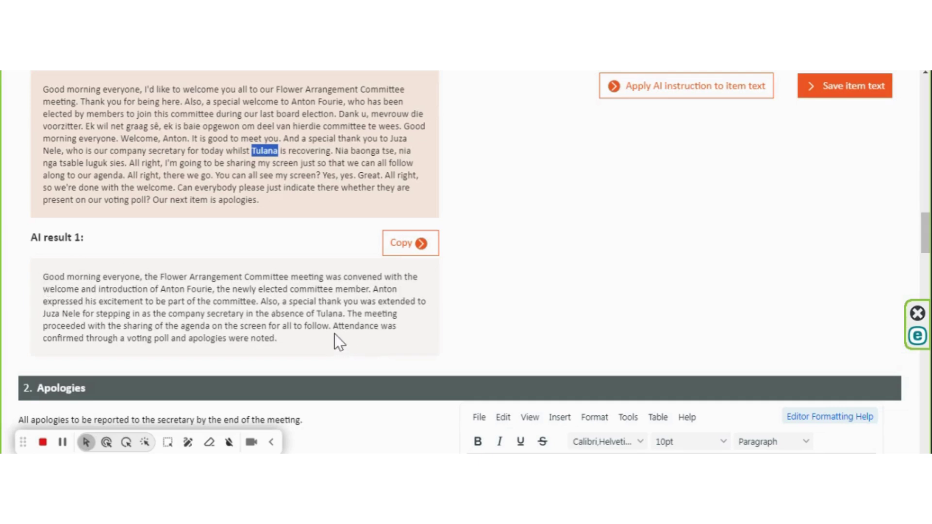
scroll(336, 336, up, 3)
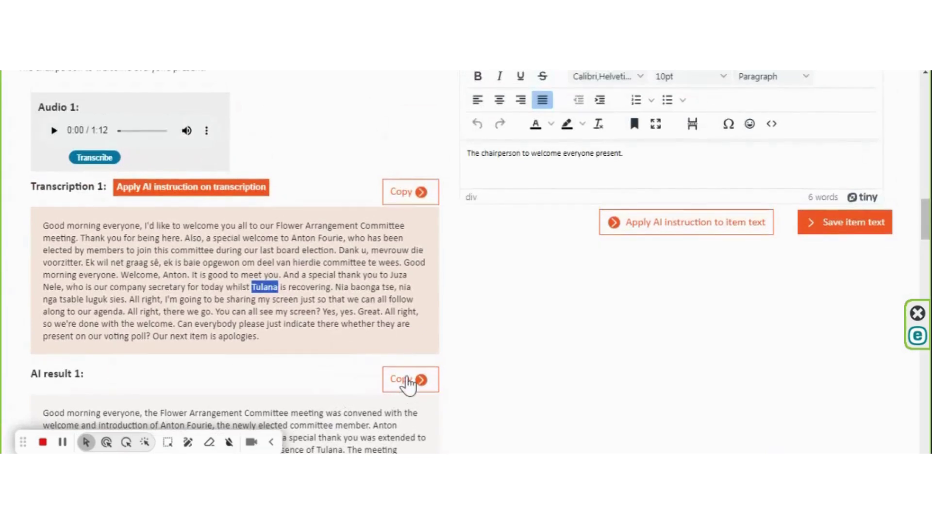
click(408, 381)
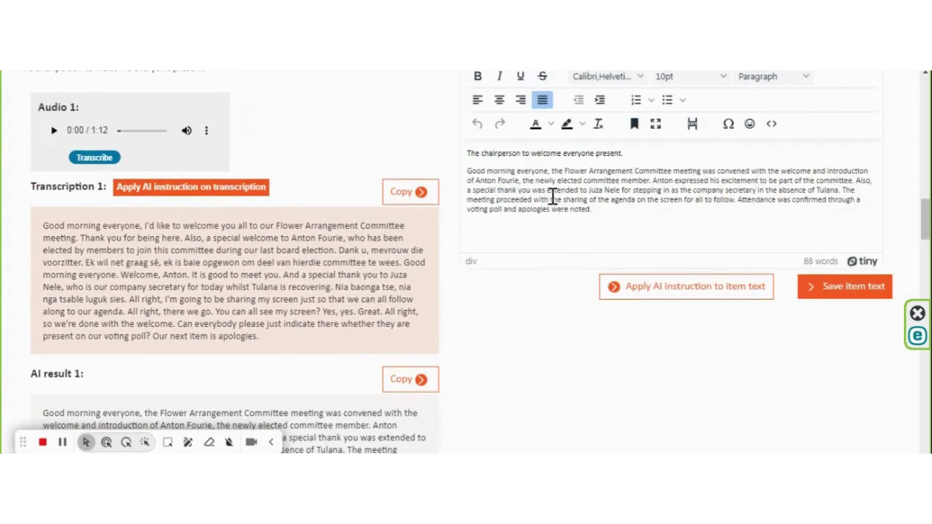
Step: Have the AI rewrite the Welcome item text into one 71-word past-tense paragraph
drag(471, 153, 643, 148)
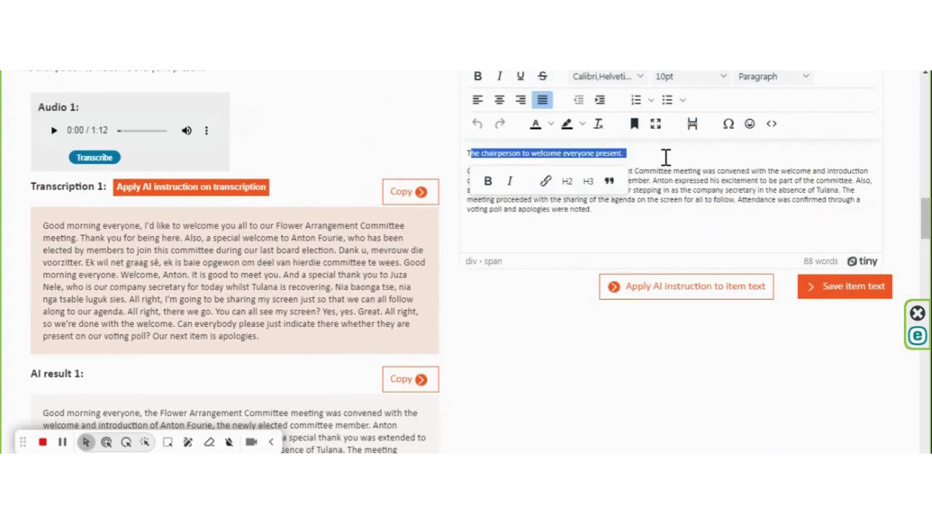
click(640, 152)
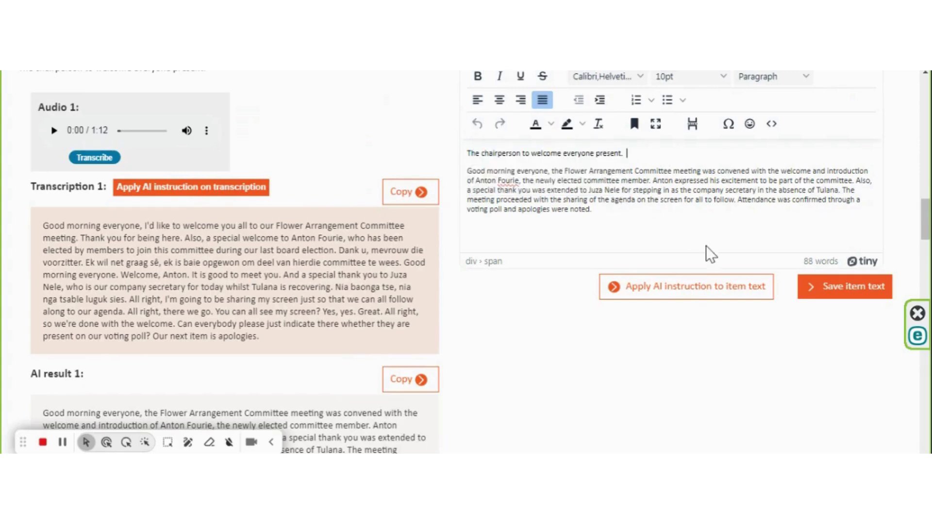
click(677, 304)
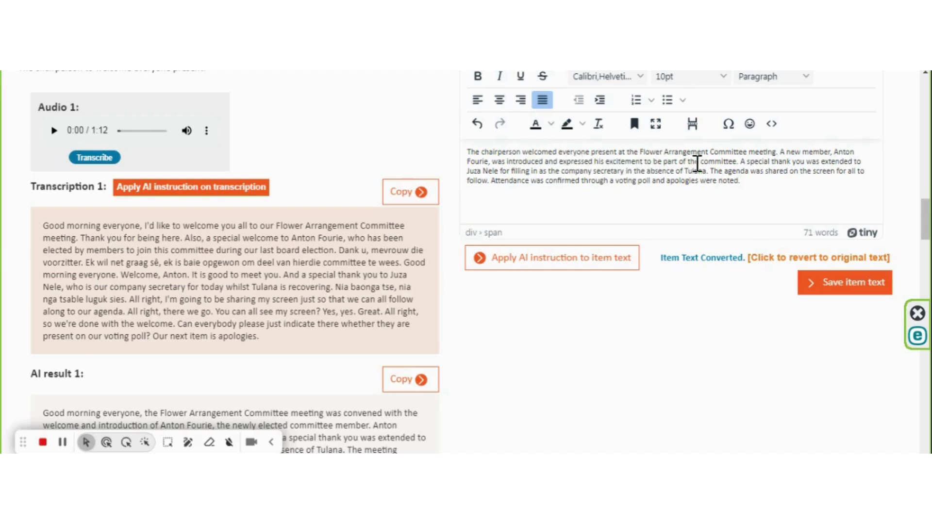
Step: Correct the spelling of the secretary's name and the other misspelled name in the Welcome text
drag(738, 162, 573, 151)
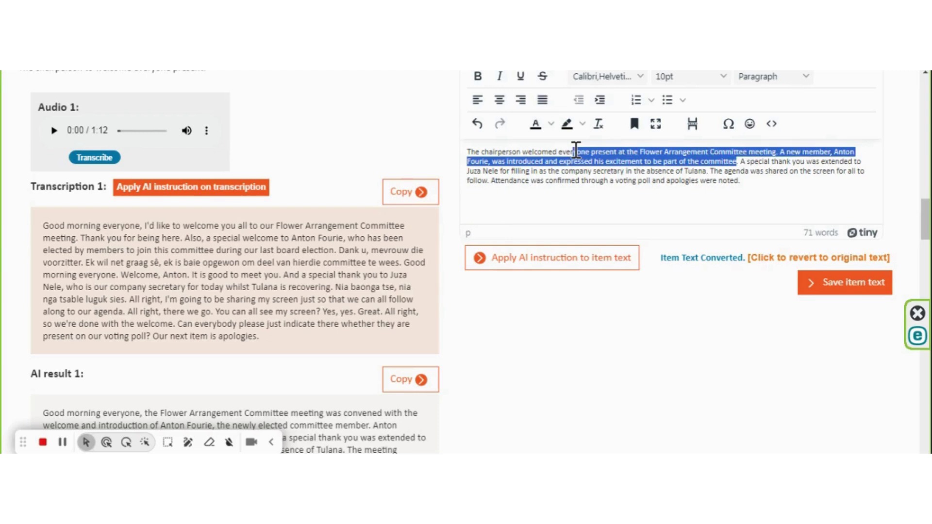
click(769, 165)
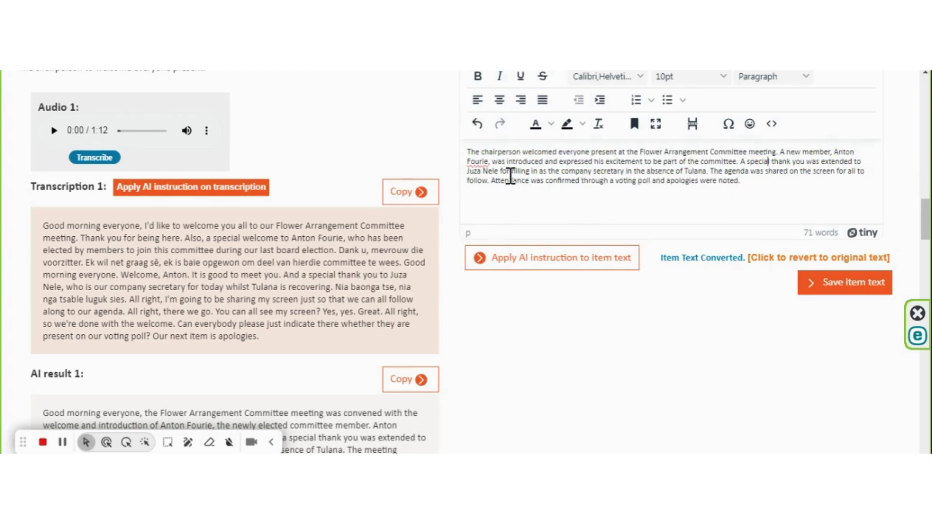
drag(499, 171, 467, 170)
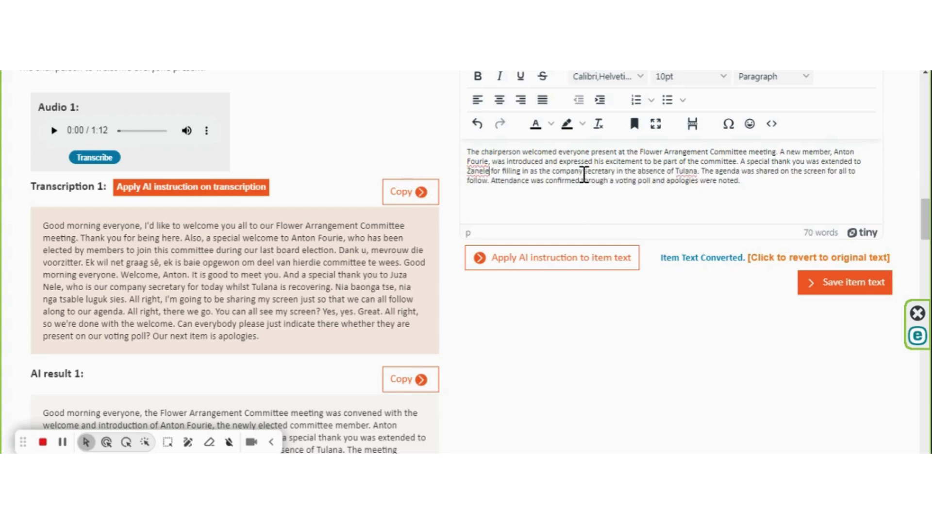
double_click(677, 170)
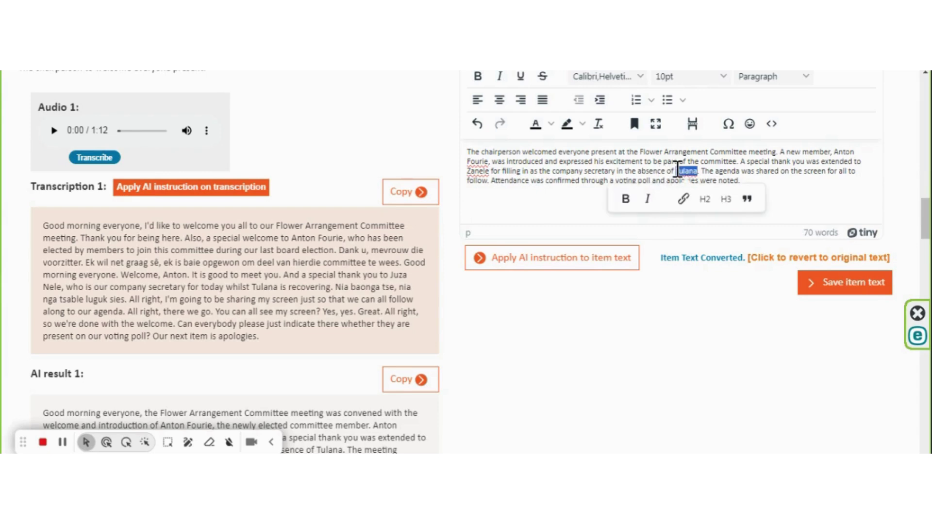
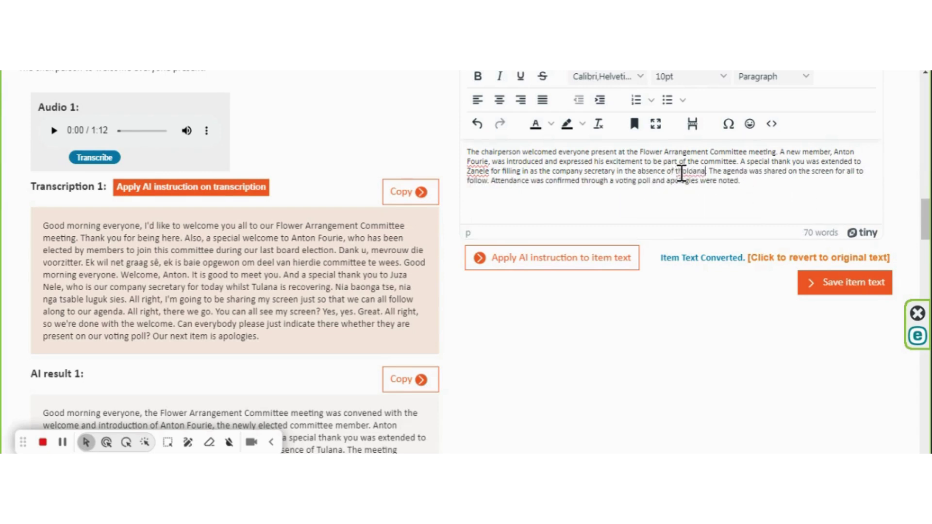
Step: Capitalise the name's lowercase 't' to 'T' and save the 70-word Welcome item text
click(677, 171)
key(BackSpace)
text(T)
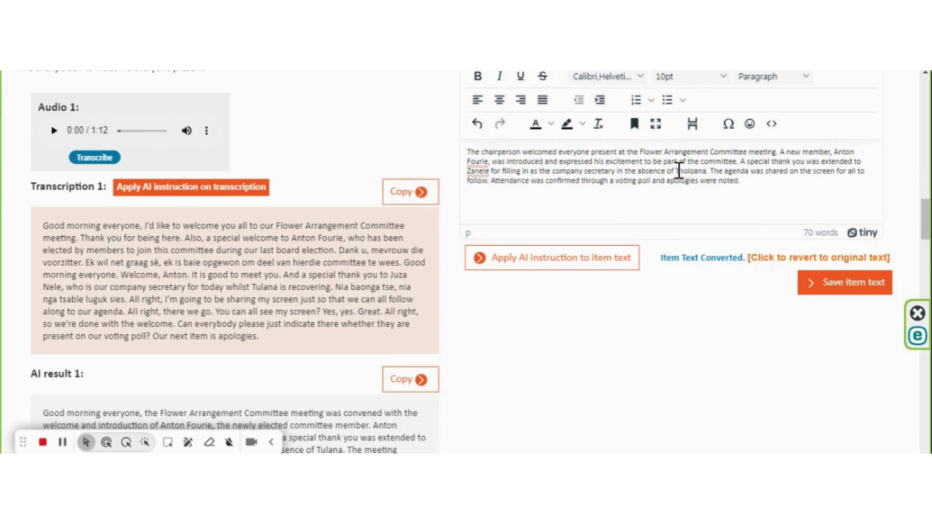
scroll(777, 185, up, 1)
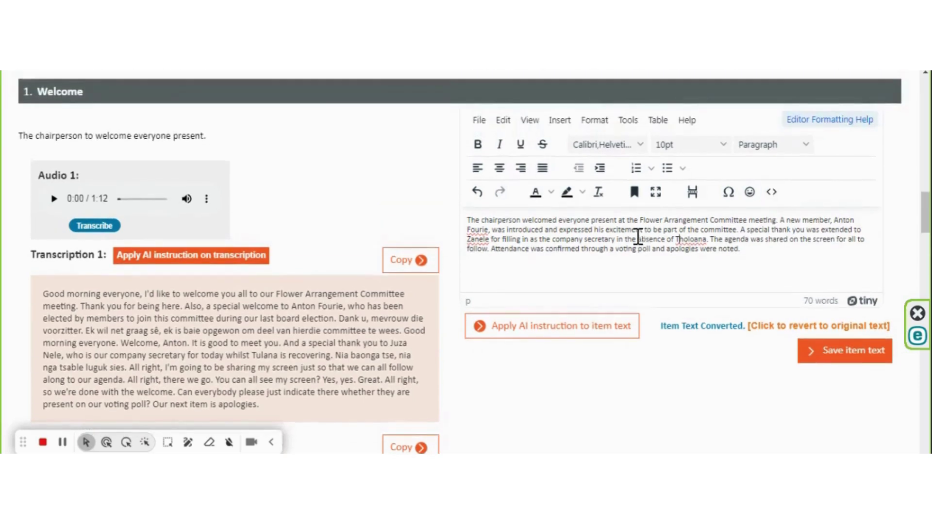
click(750, 251)
click(849, 351)
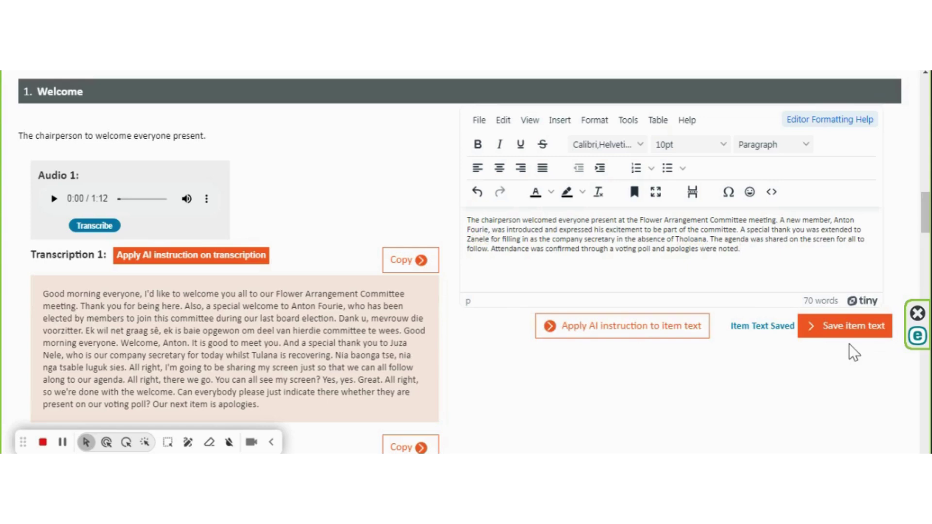
scroll(376, 305, down, 13)
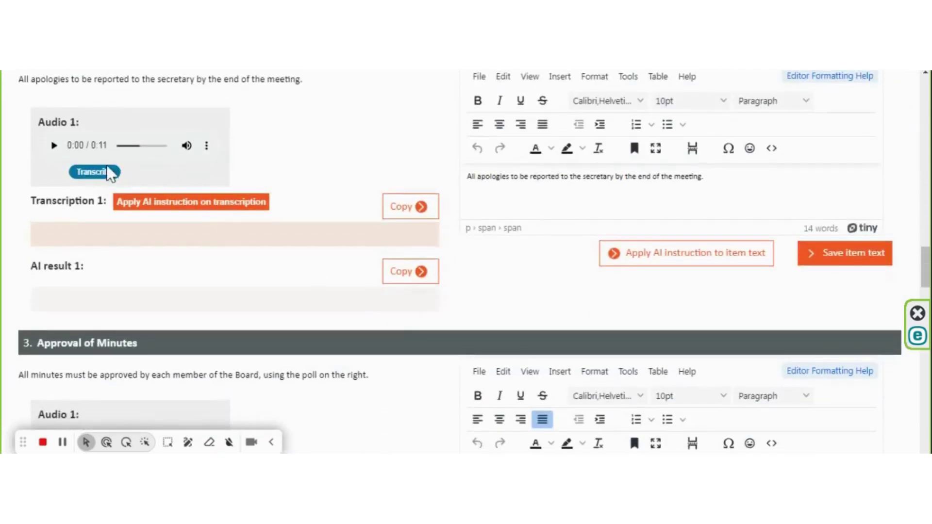
Step: Transcribe the Apologies clip and generate AI minutes noting no apologies and a quorum
click(108, 175)
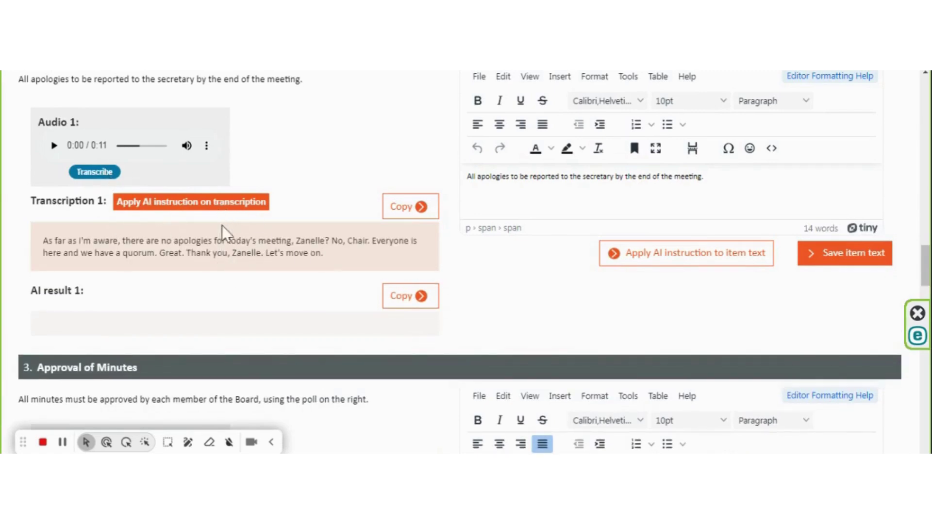
click(184, 199)
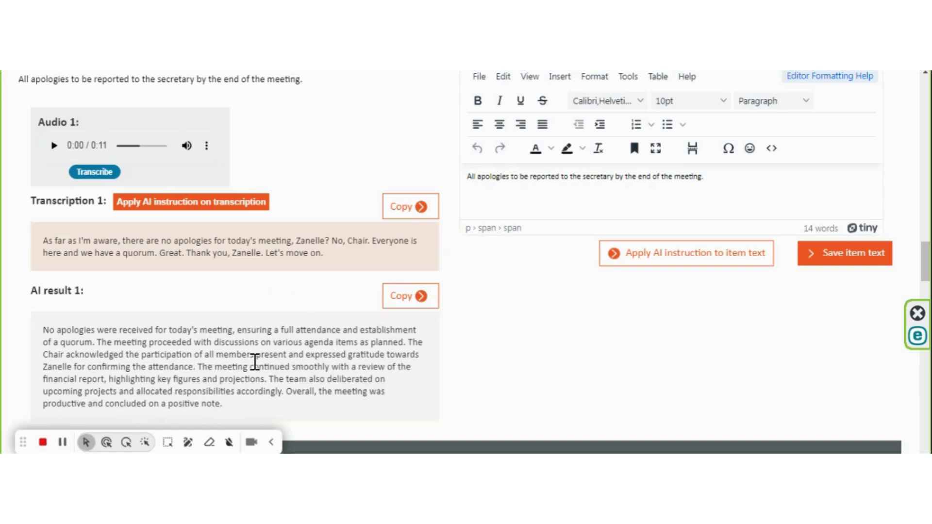
scroll(246, 342, down, 2)
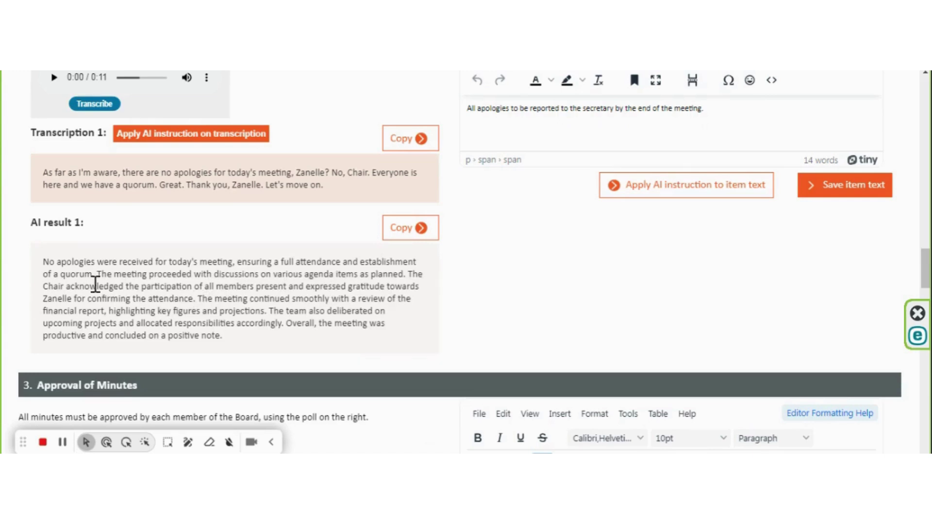
drag(198, 299, 271, 340)
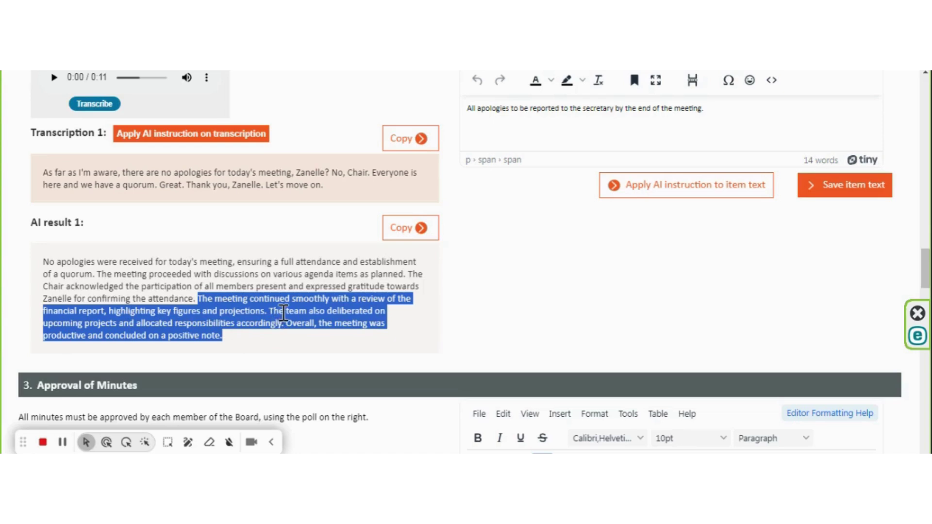
Step: Put AI result 1 into the Apologies text, AI-rewrite it, and delete the financial report sentences
click(407, 233)
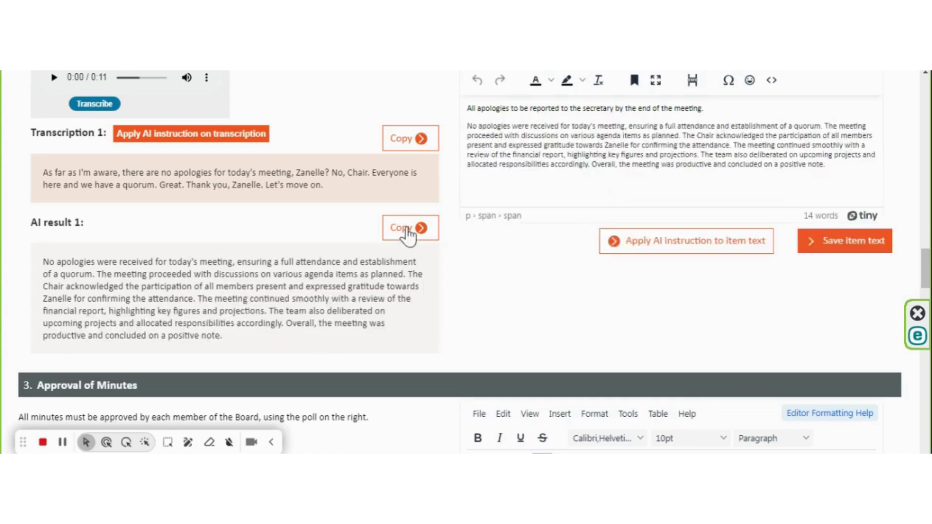
click(686, 246)
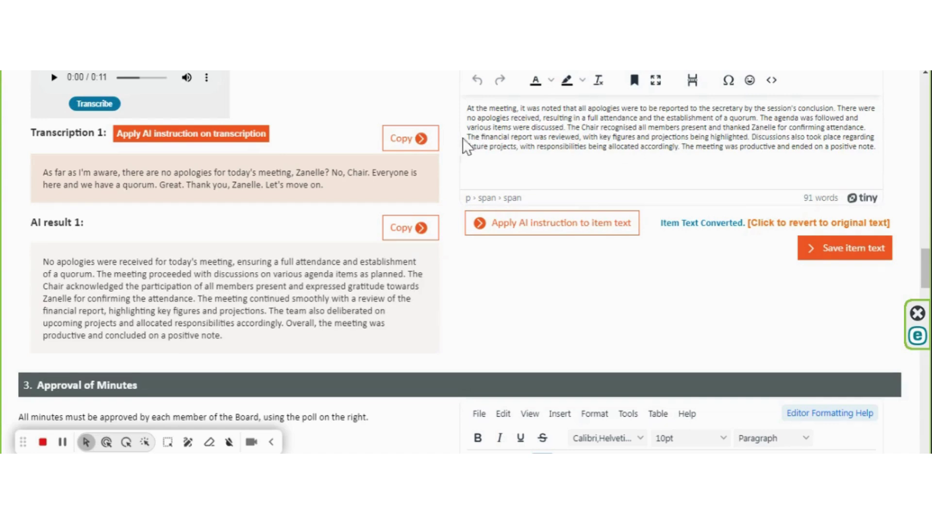
drag(466, 137, 884, 159)
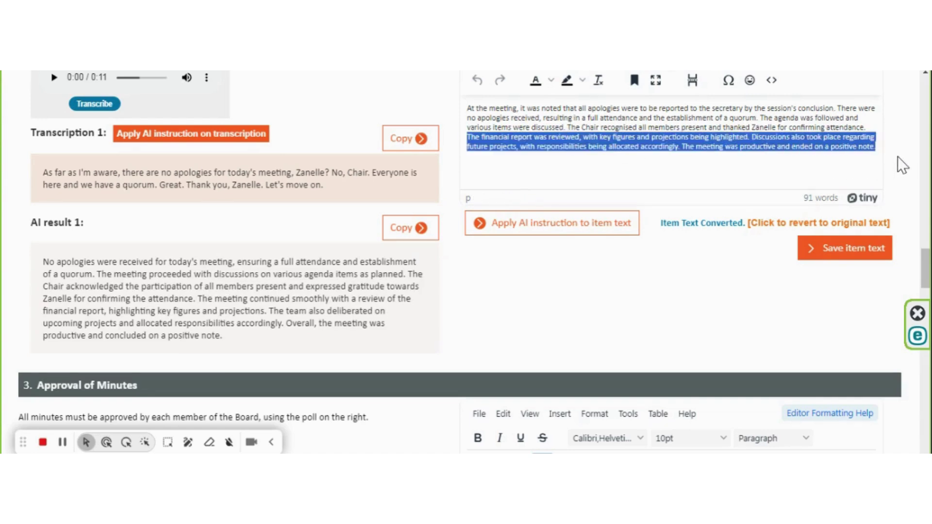
key(Delete)
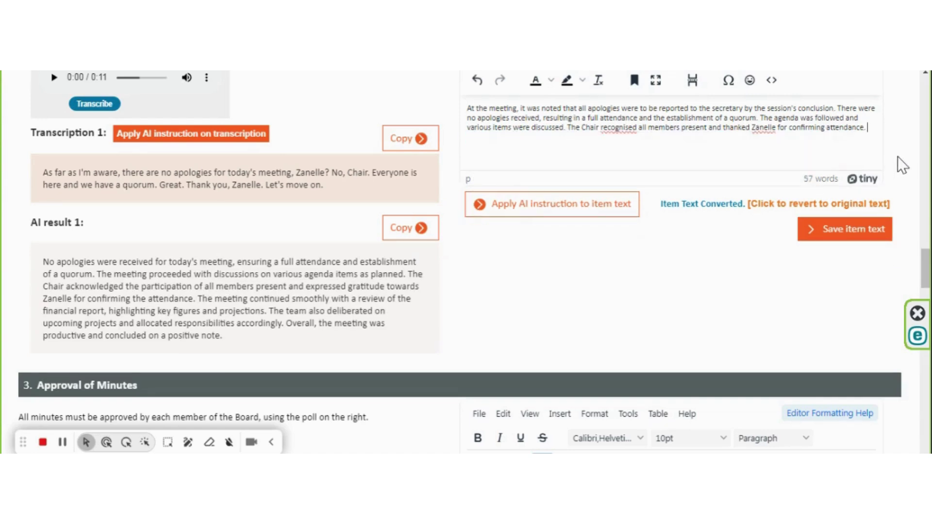
Step: Save the 57-word Apologies text and transcribe the Approval of Minutes audio clip
click(840, 230)
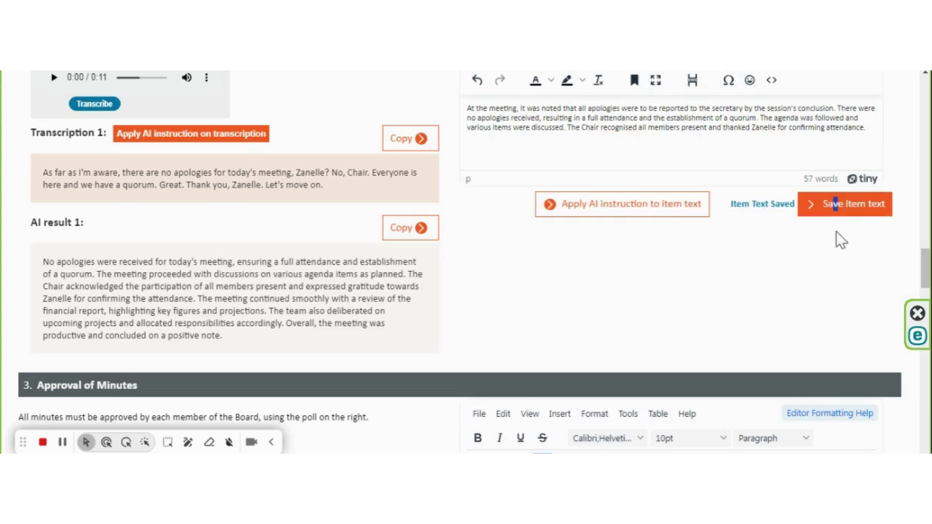
scroll(277, 219, down, 5)
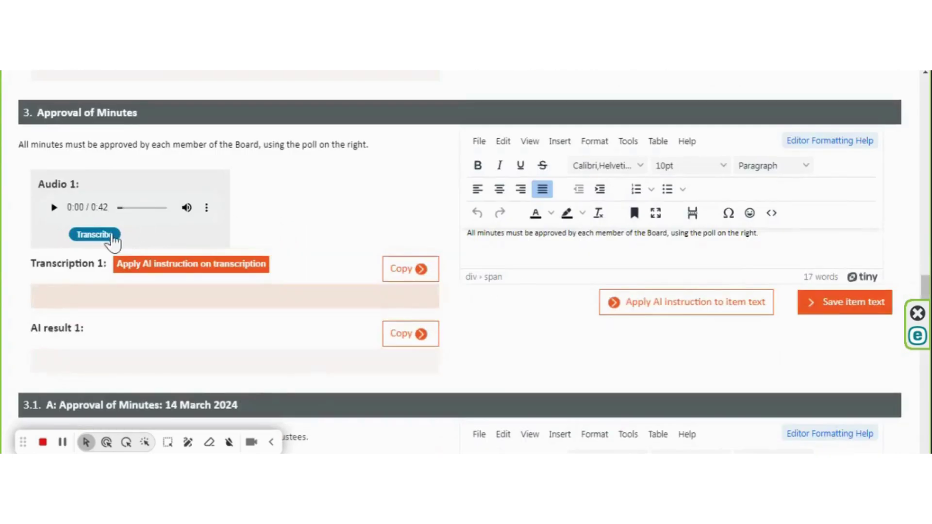
click(110, 235)
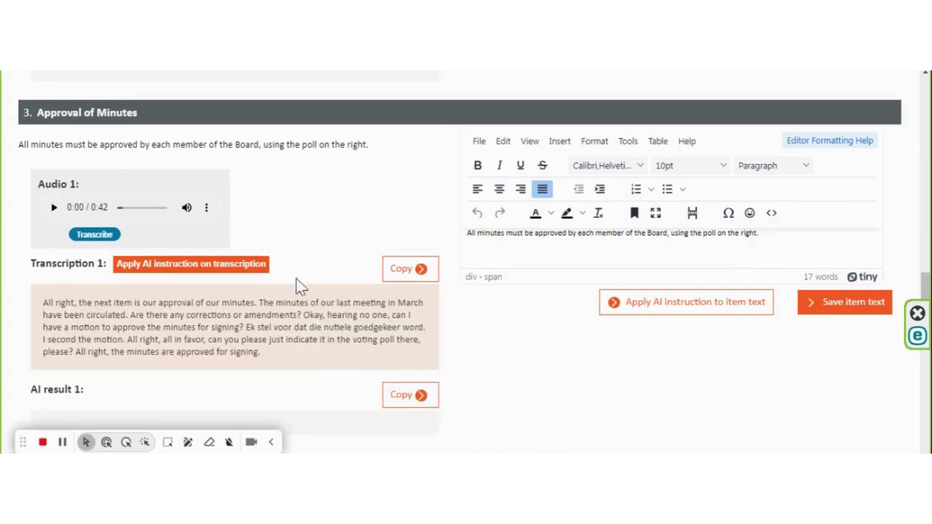
Step: Generate AI minutes from the Approval of Minutes transcription, recording the March minutes approved for signing
scroll(304, 273, down, 3)
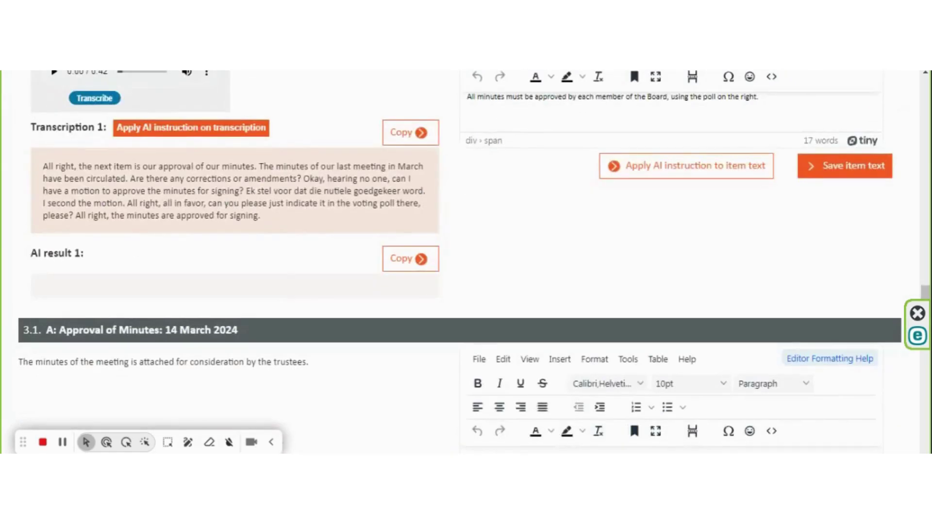
click(194, 130)
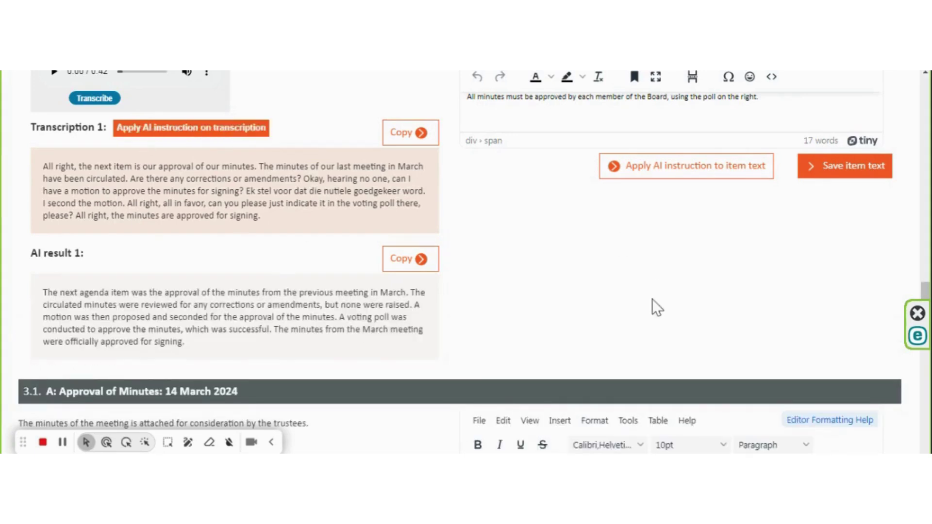
Step: Insert AI result 1 into the Approval of Minutes text, AI-rewrite it to 87 words, and save
scroll(557, 273, up, 3)
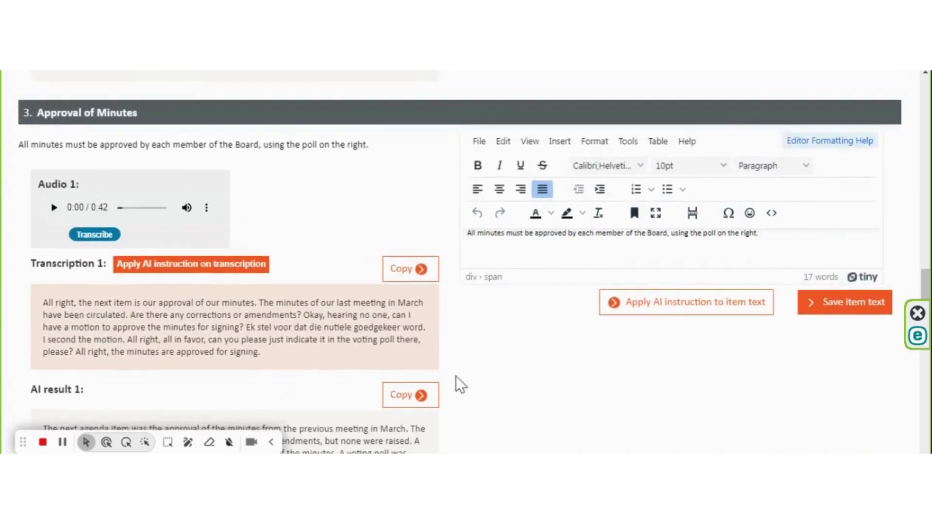
click(415, 401)
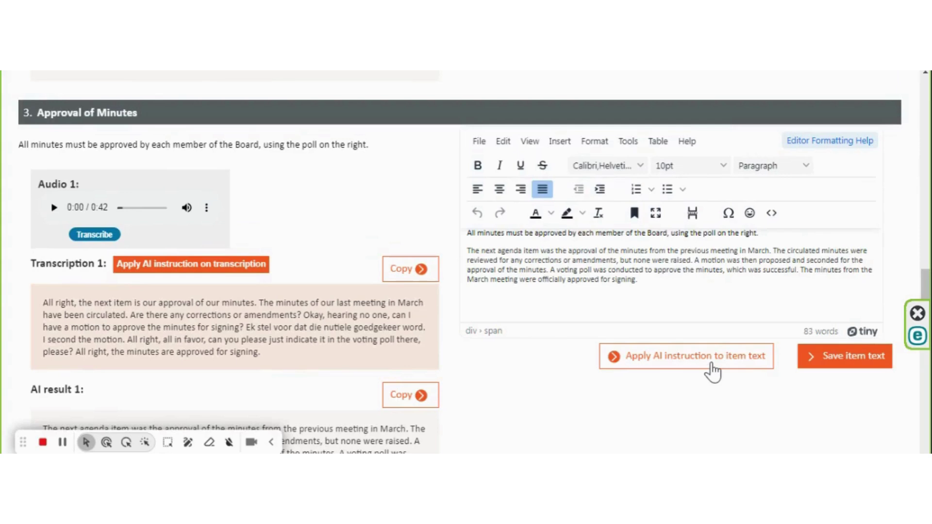
click(712, 371)
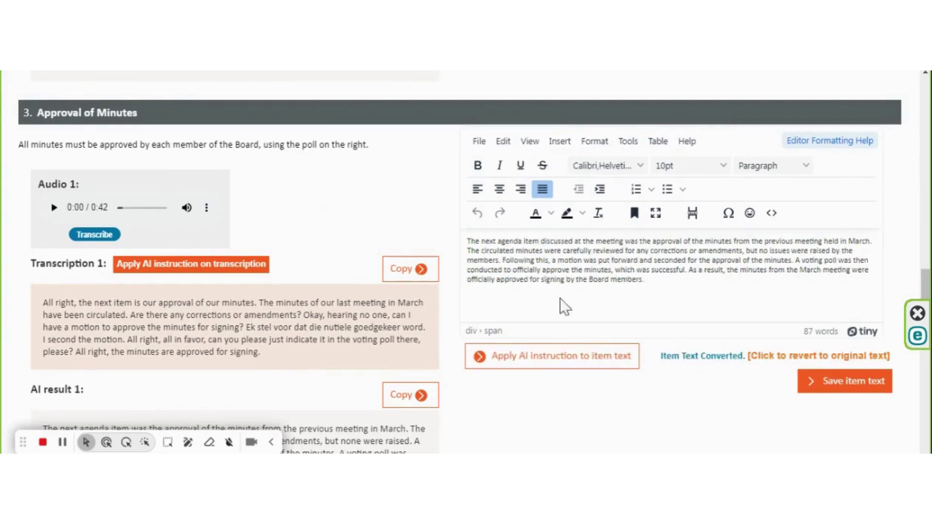
click(849, 386)
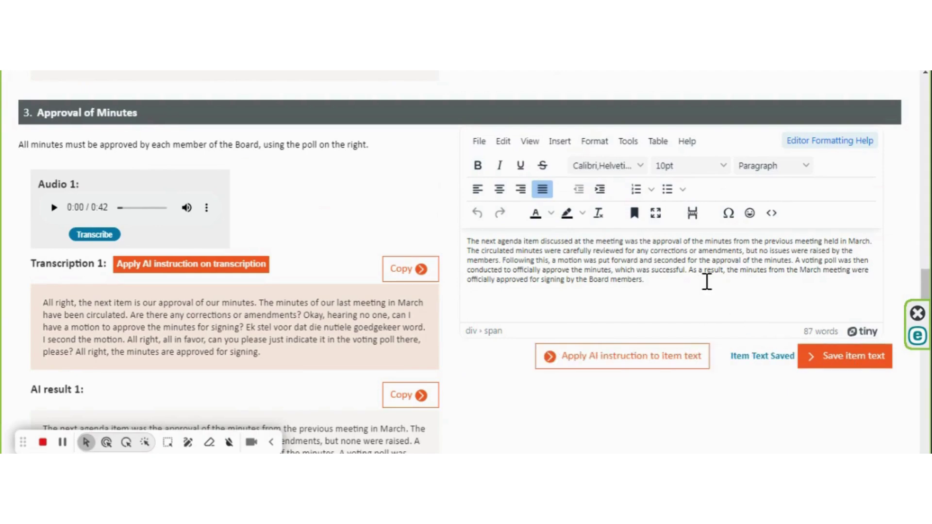
scroll(706, 281, up, 20)
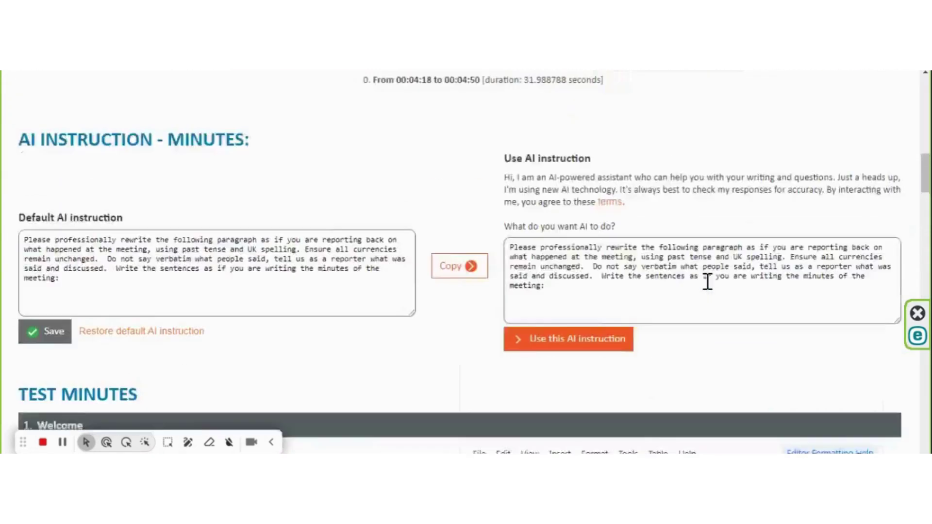
scroll(708, 282, down, 10)
scroll(705, 281, down, 2)
scroll(655, 219, up, 2)
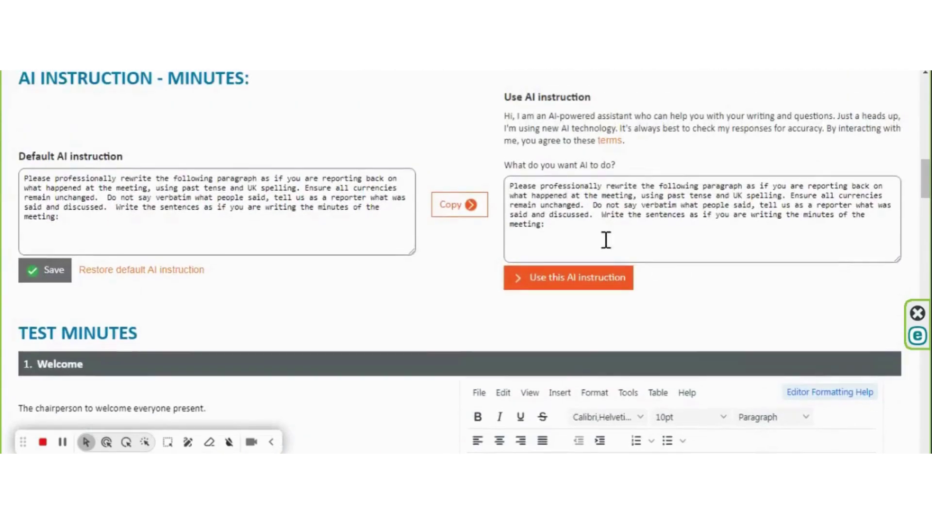
drag(540, 228, 512, 181)
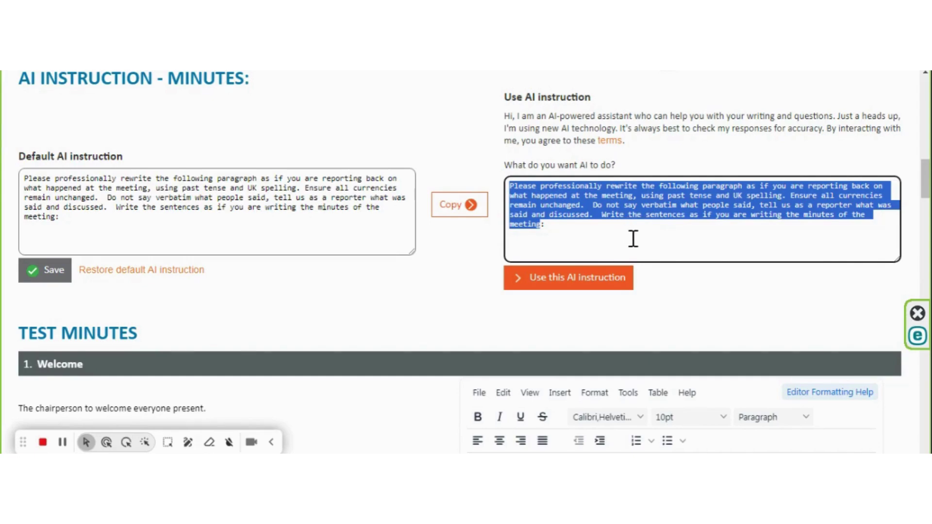
scroll(604, 235, down, 8)
scroll(602, 246, down, 15)
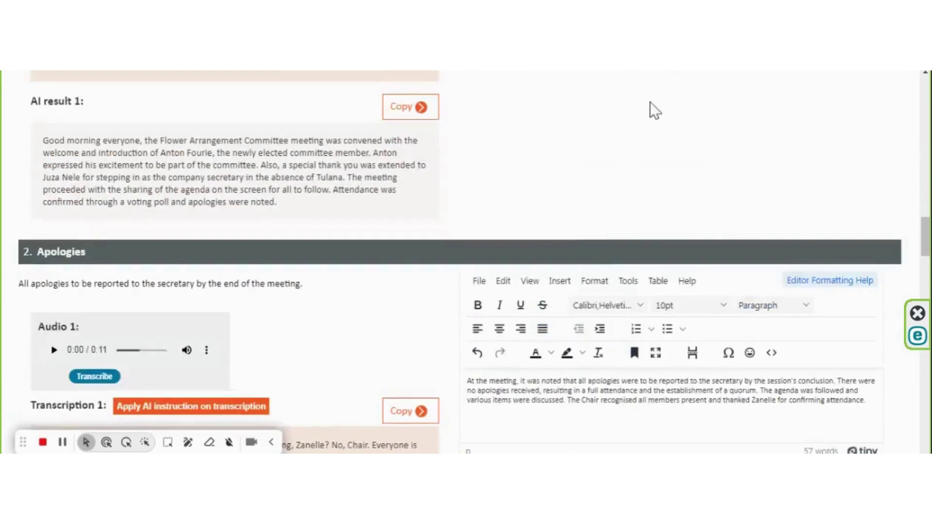
Step: Transcribe Audio 1 of item 4.1 New Flower Arrangement in Foyer into Transcription 1
scroll(656, 296, down, 12)
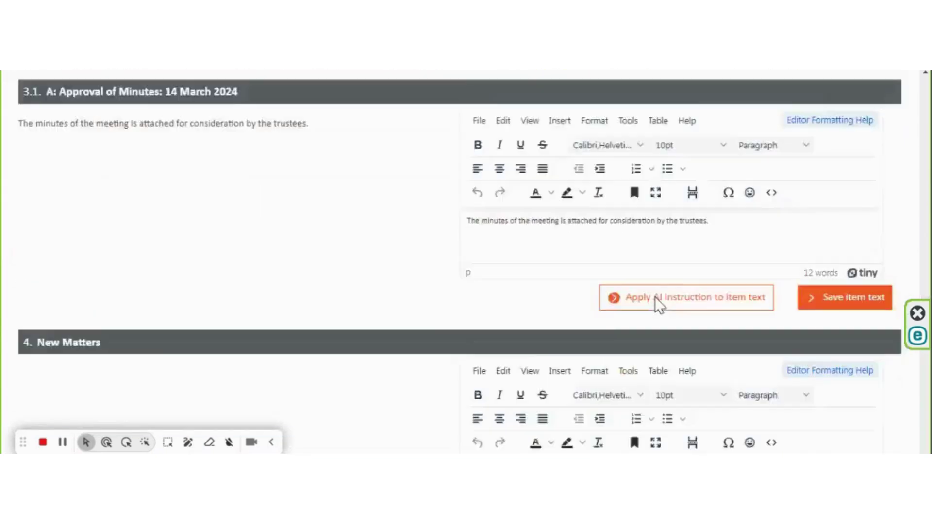
scroll(654, 297, down, 2)
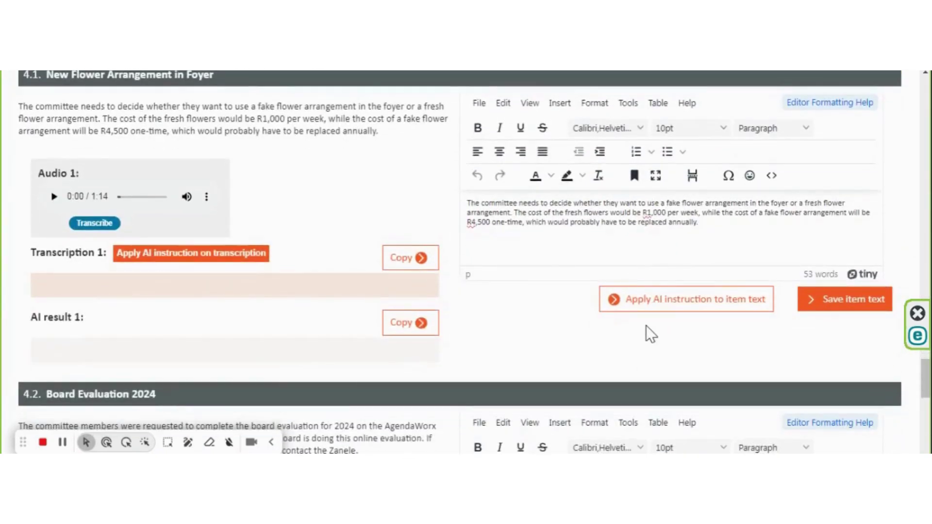
click(109, 225)
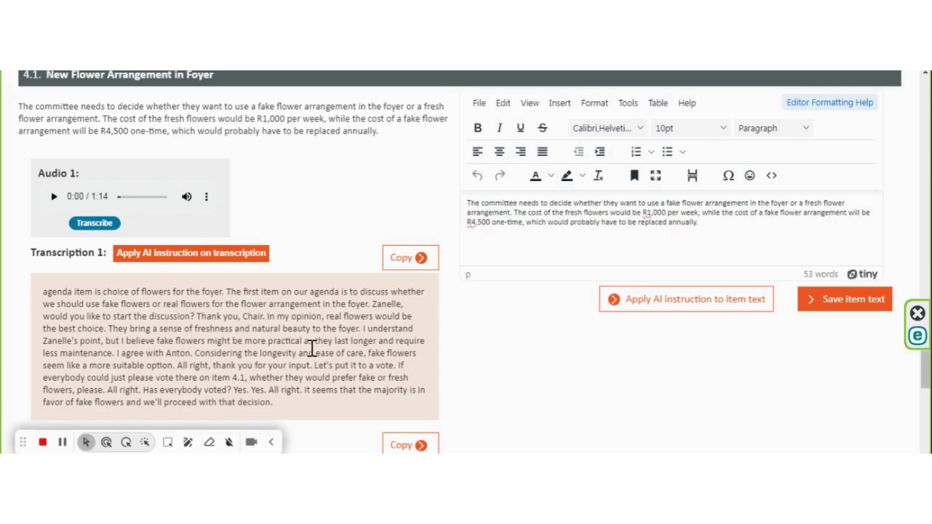
Step: Generate an AI rewrite of item 4.1's transcription, insert it, and AI-rewrite the item text
scroll(311, 341, down, 1)
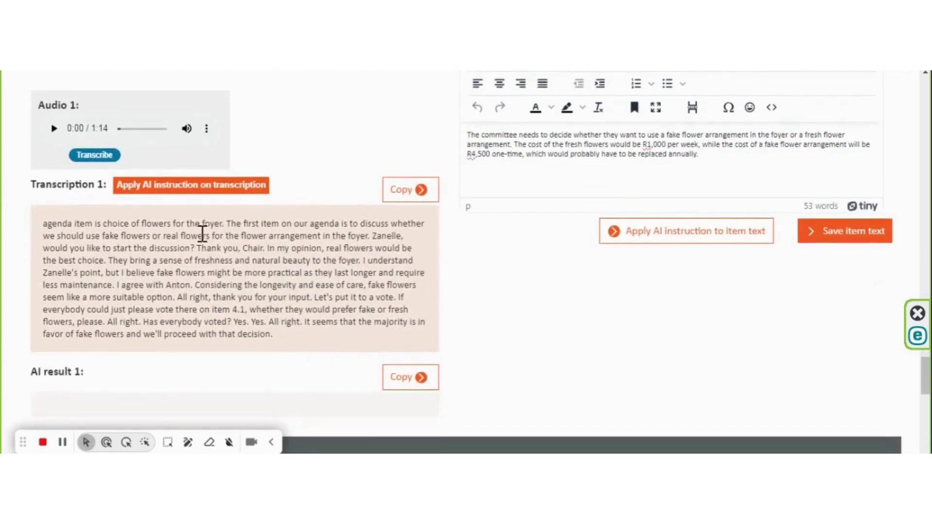
click(177, 197)
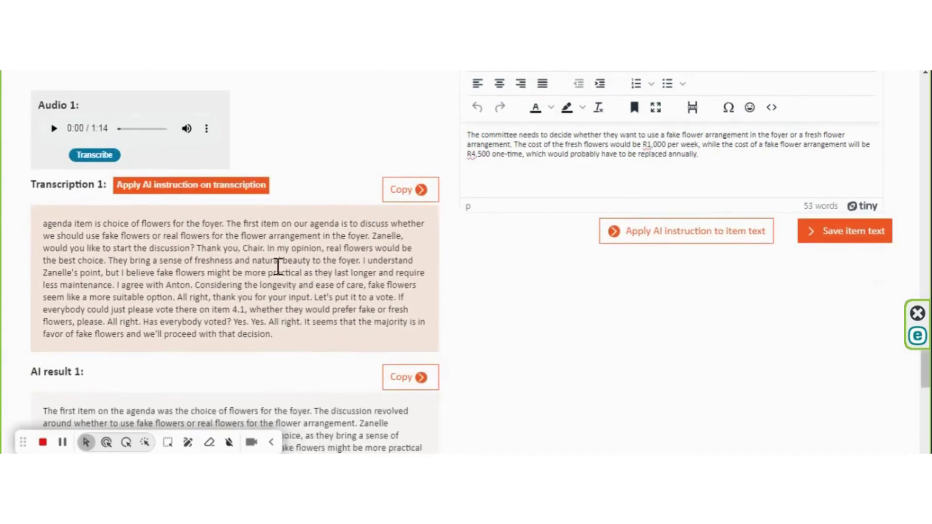
scroll(314, 282, down, 2)
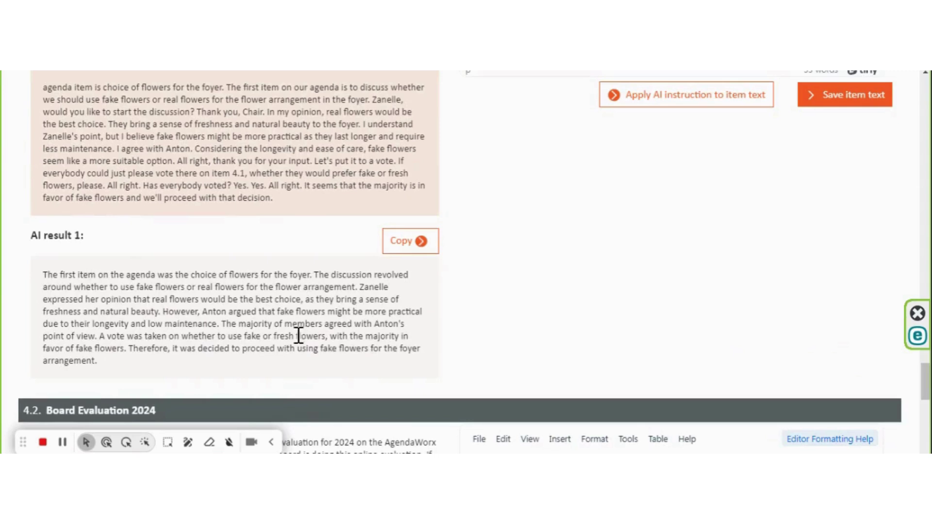
scroll(335, 338, up, 3)
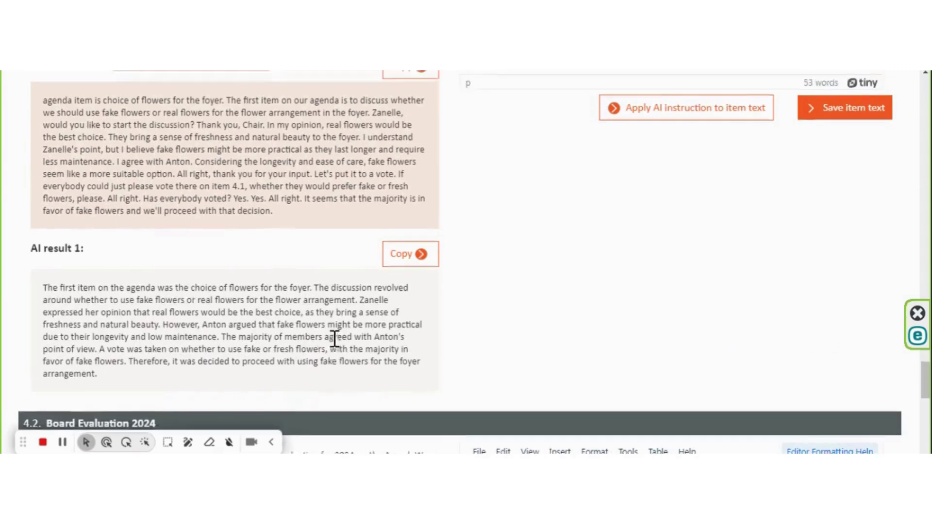
click(412, 378)
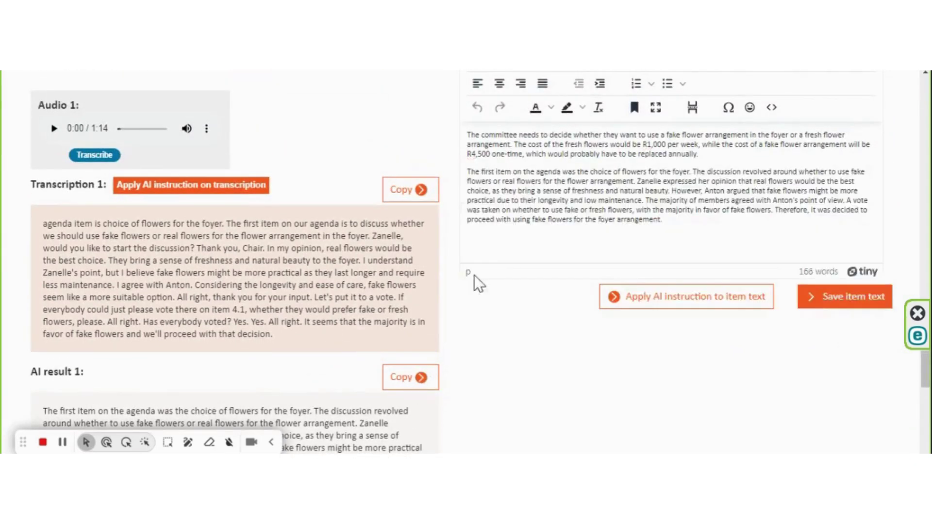
double_click(645, 144)
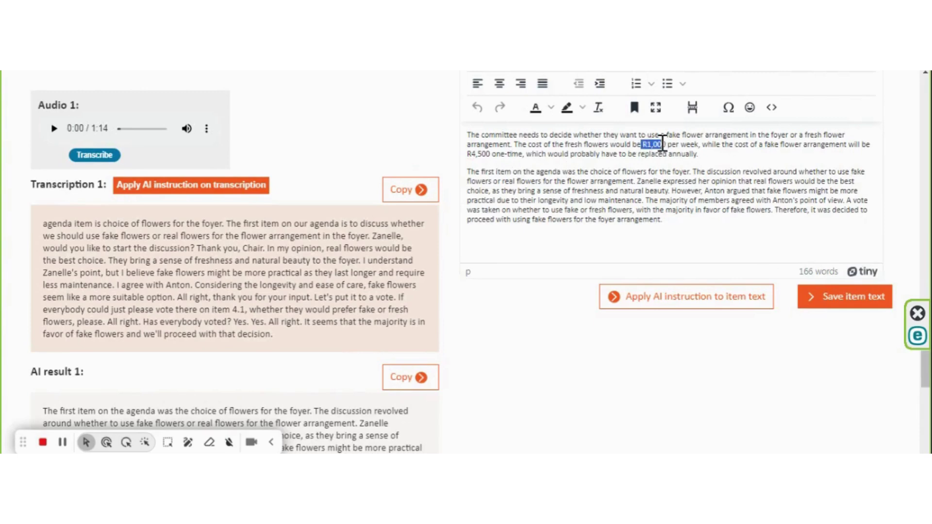
click(707, 307)
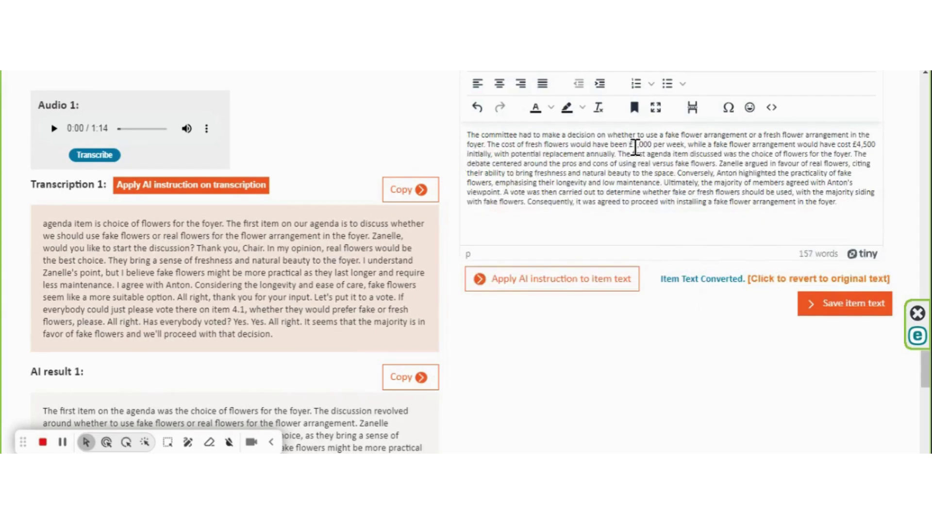
Step: Change £1,000 and £4,500 to R1,000 and R4,500, then save the 155-word item text
click(634, 145)
key(BackSpace)
text(R)
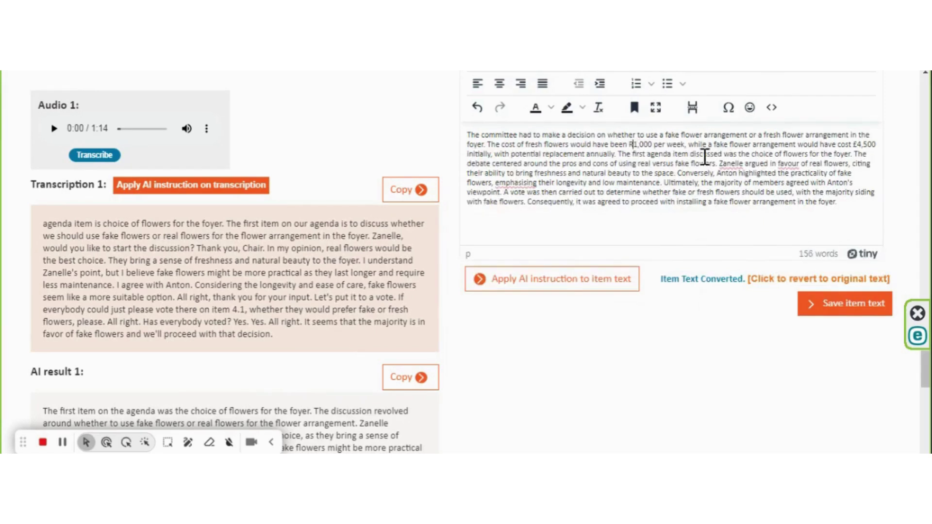
drag(857, 145, 858, 137)
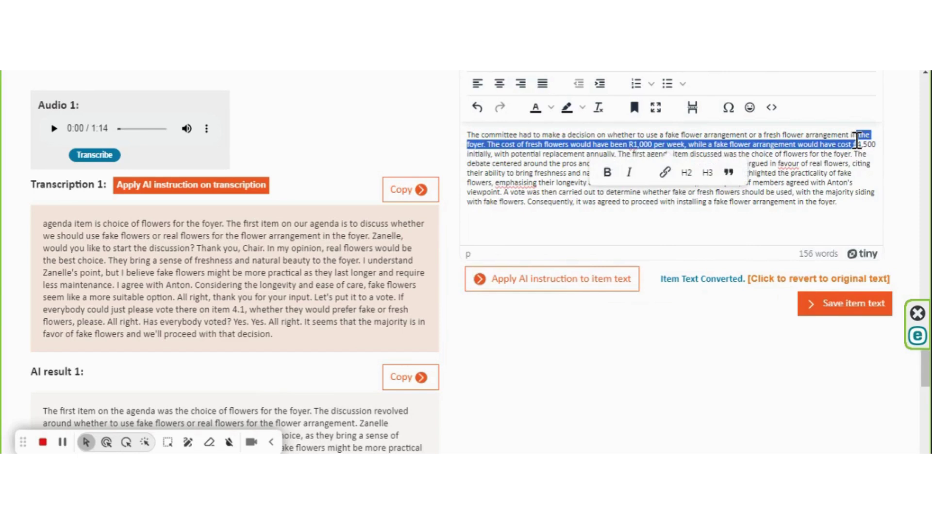
click(857, 140)
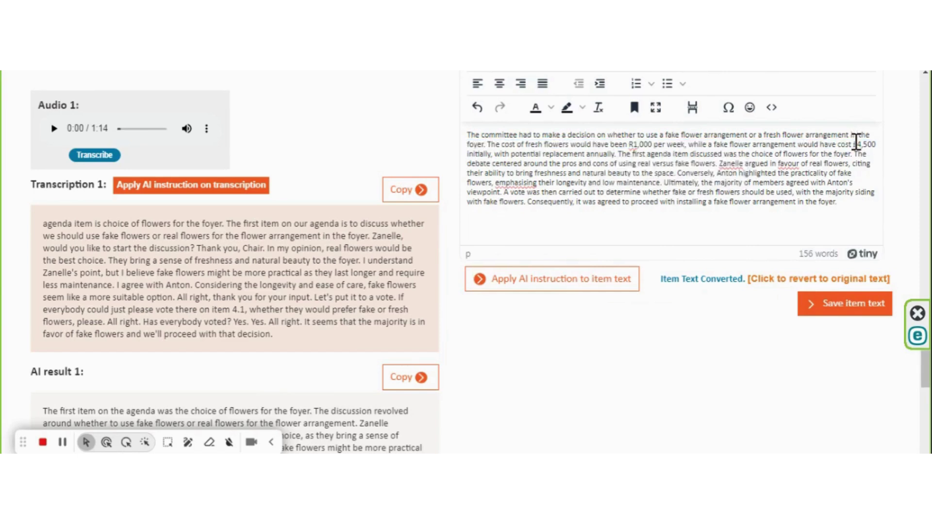
key(BackSpace)
text(R)
click(841, 312)
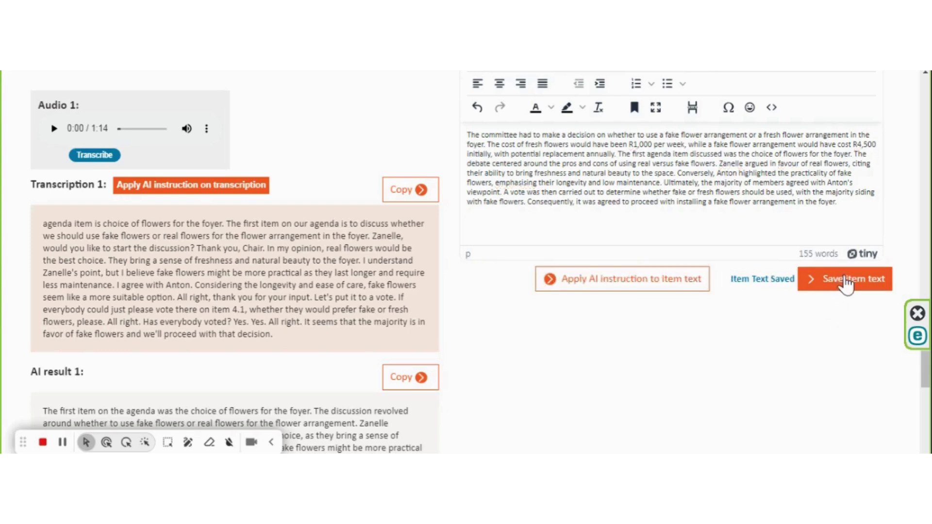
scroll(723, 305, down, 7)
scroll(590, 342, up, 20)
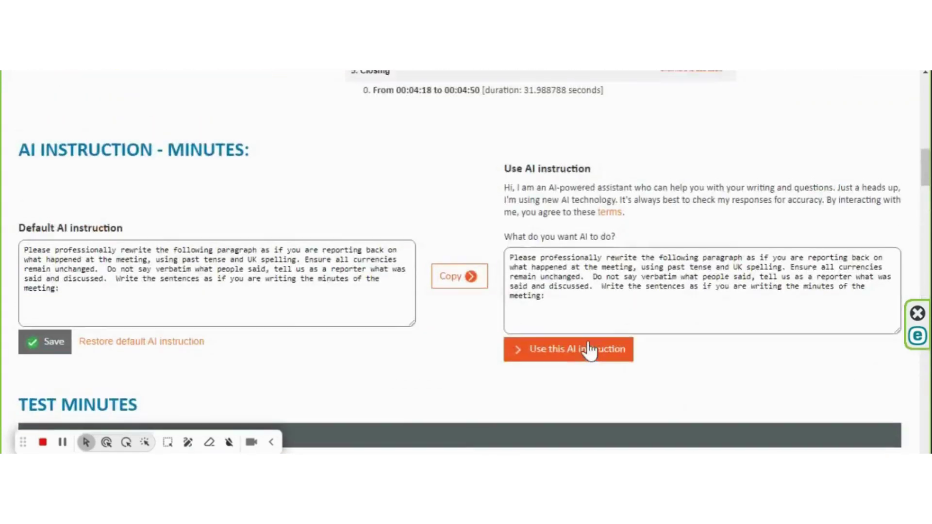
Step: Return from the audio-capture page to the Test Minutes interactive view, confirming leaving the page
scroll(595, 340, up, 5)
scroll(650, 306, up, 8)
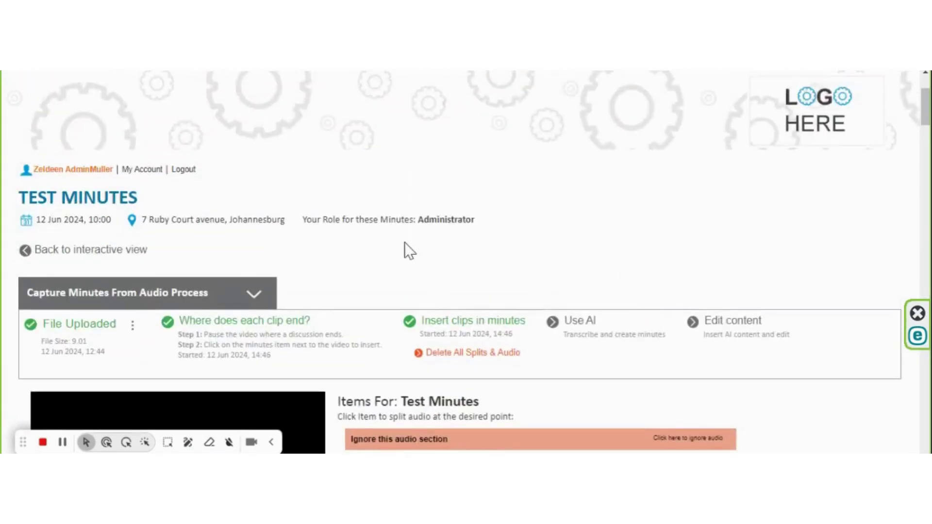
click(76, 252)
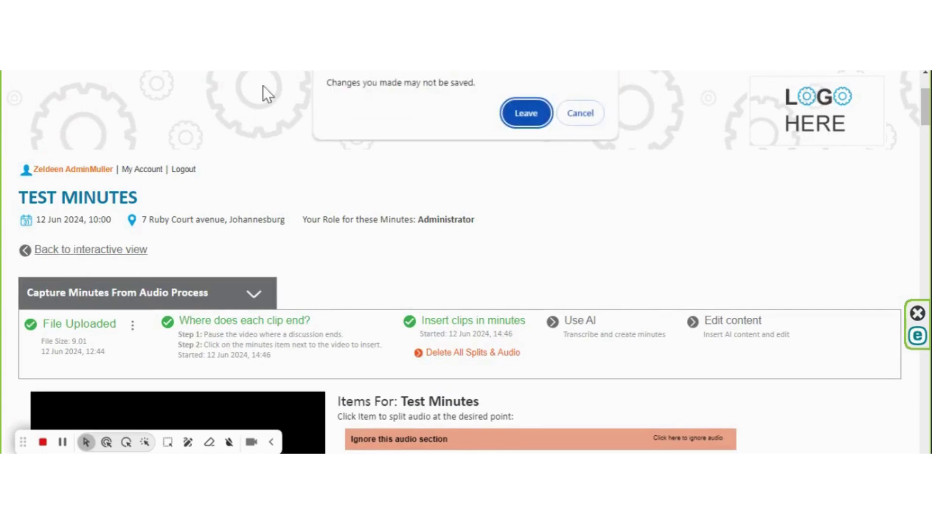
click(526, 109)
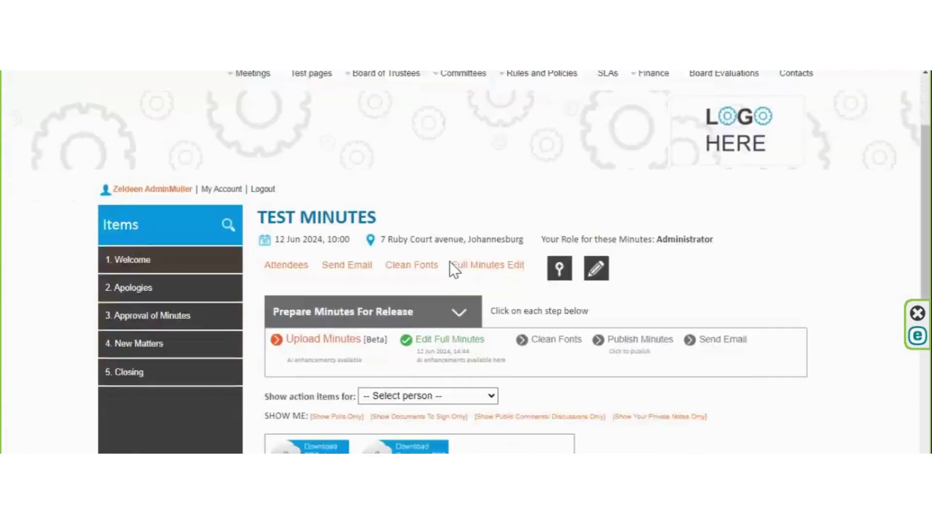
Step: Open the full Test Minutes for editing
scroll(534, 345, down, 6)
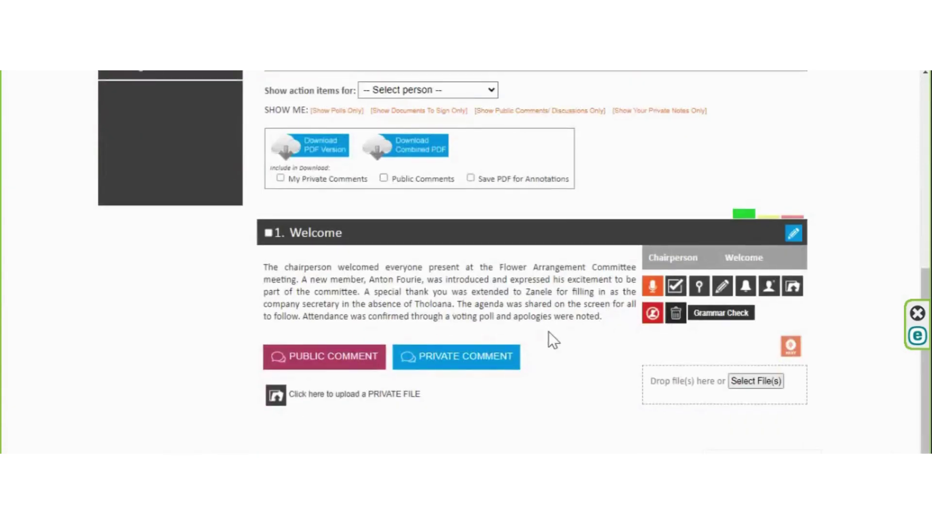
scroll(619, 351, up, 4)
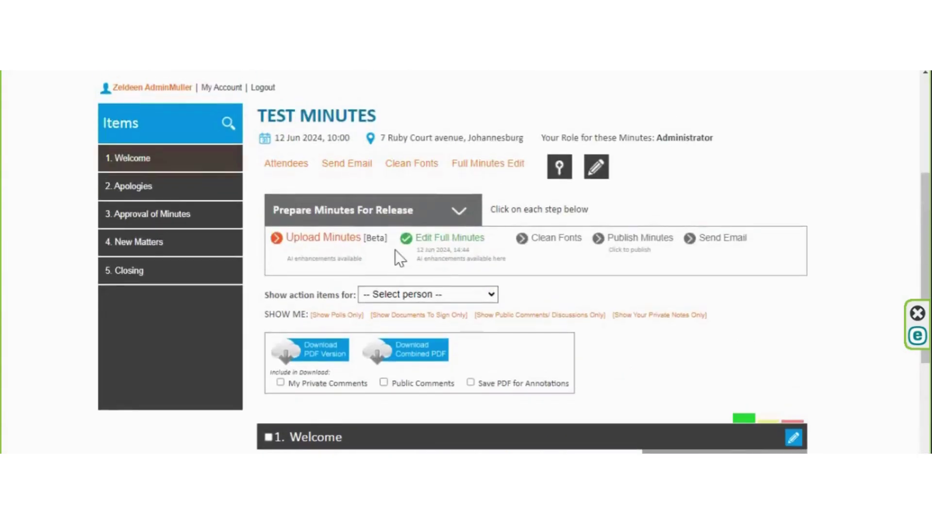
click(447, 240)
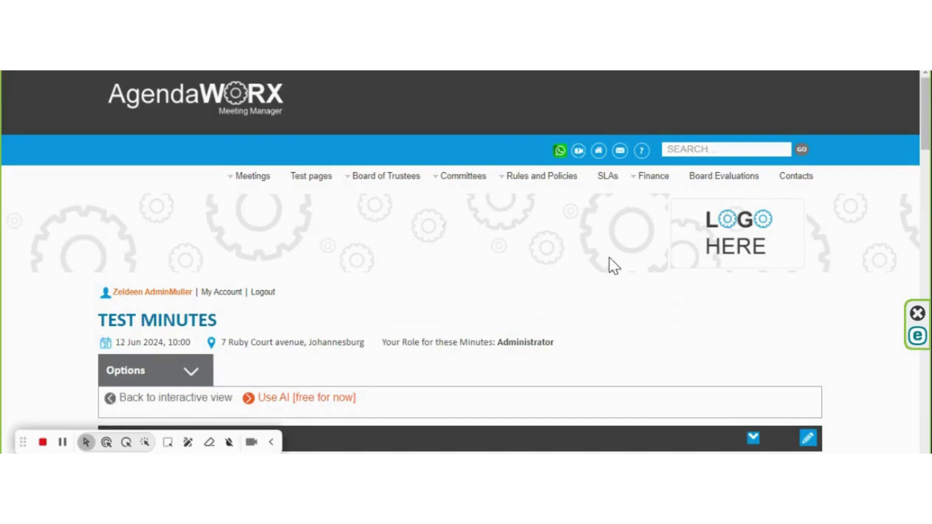
Step: Enable 'Use AI [free for now]' to show the AI instruction panel for each item
scroll(609, 257, down, 7)
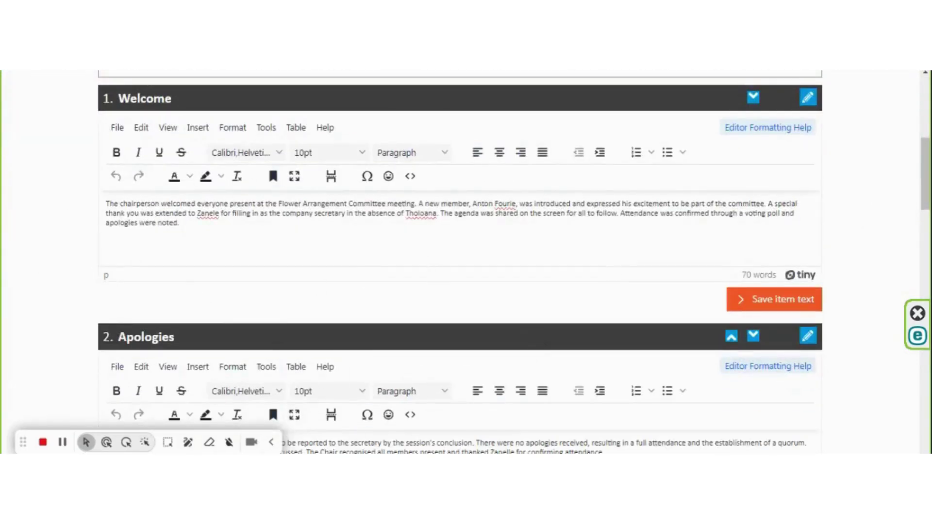
scroll(484, 445, up, 7)
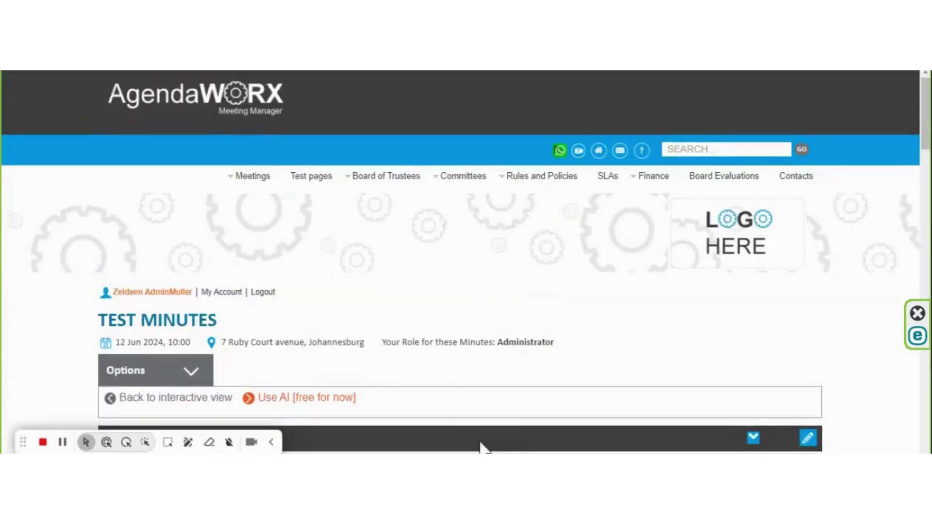
click(322, 397)
scroll(572, 294, down, 5)
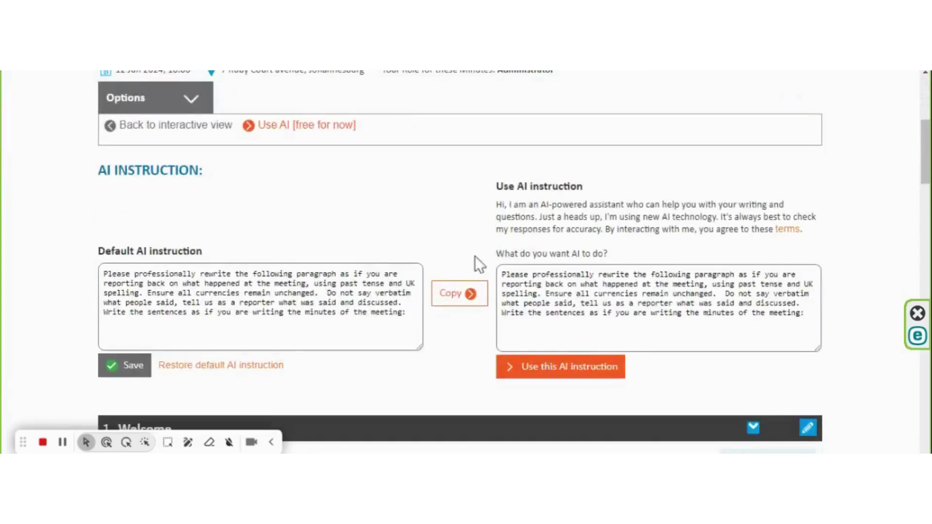
scroll(492, 307, down, 5)
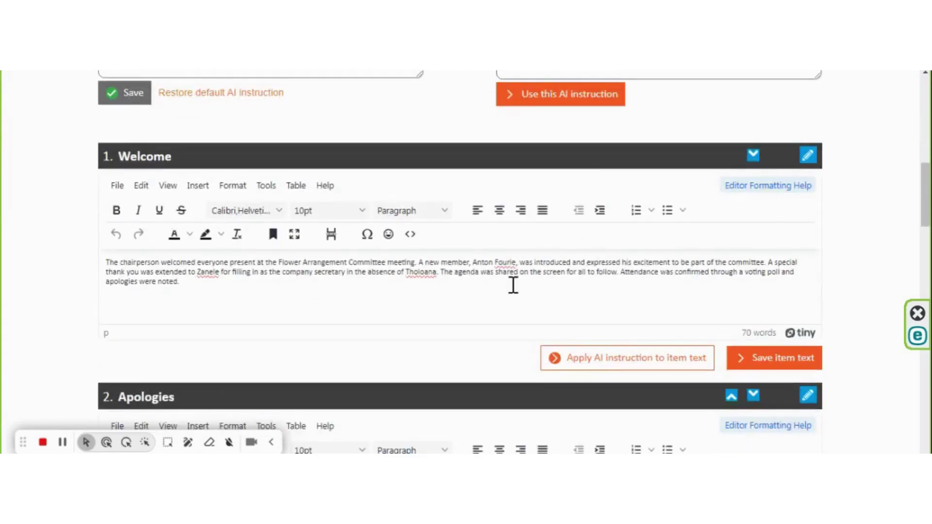
scroll(512, 288, up, 1)
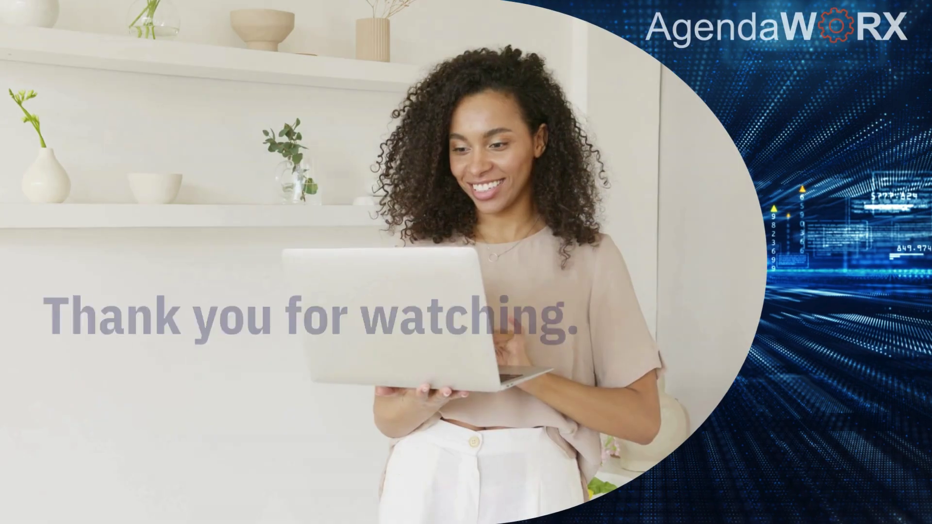